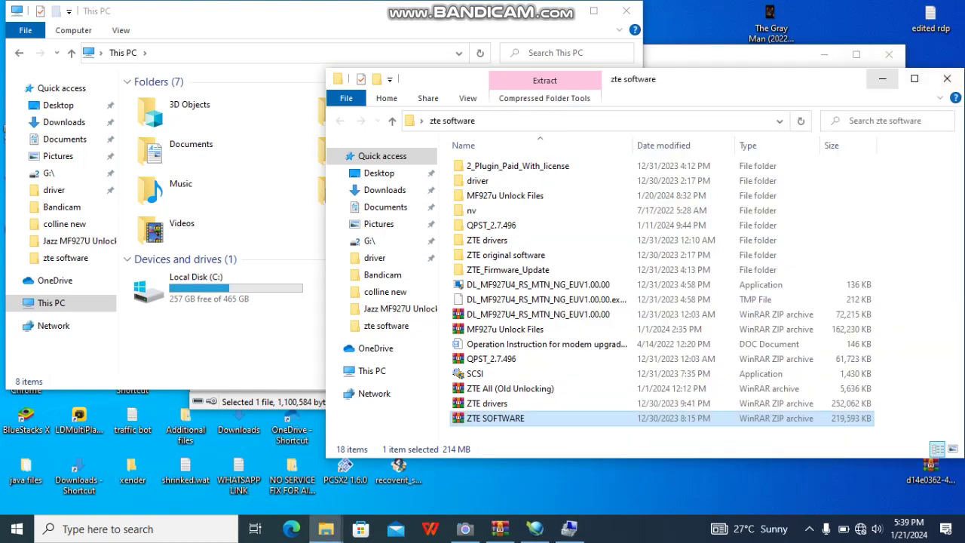
- Minimize the zte software and This PC folder windows to reveal the desktop
left_click(883, 78)
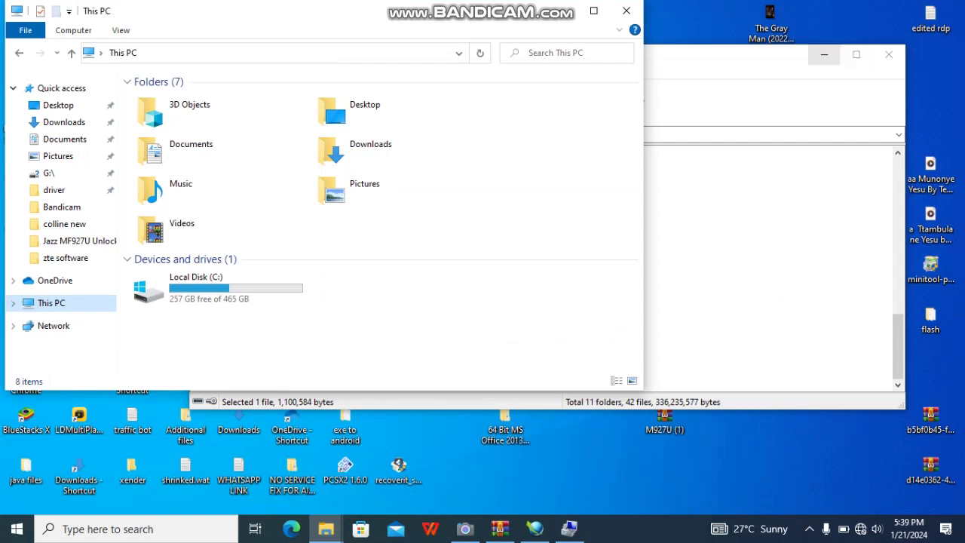
left_click(824, 55)
left_click(594, 11)
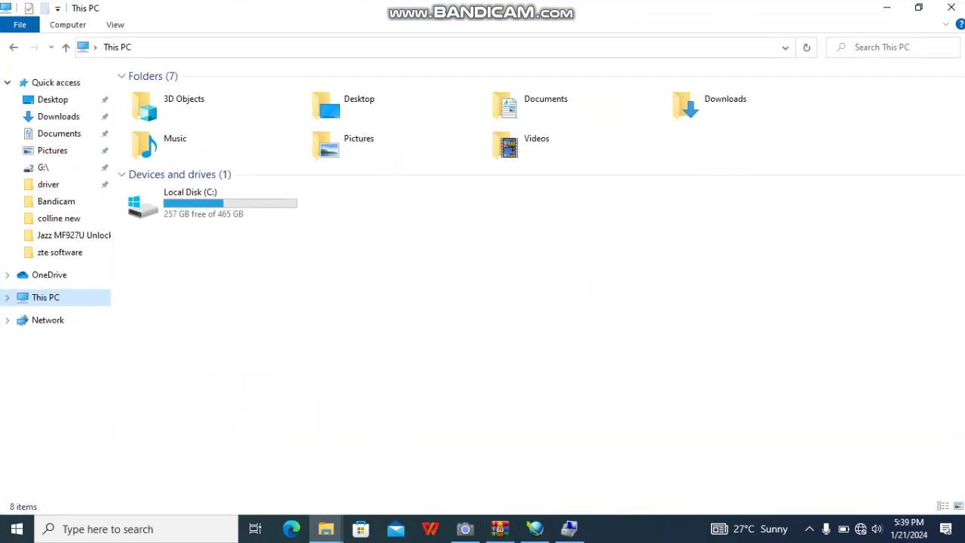
left_click(887, 7)
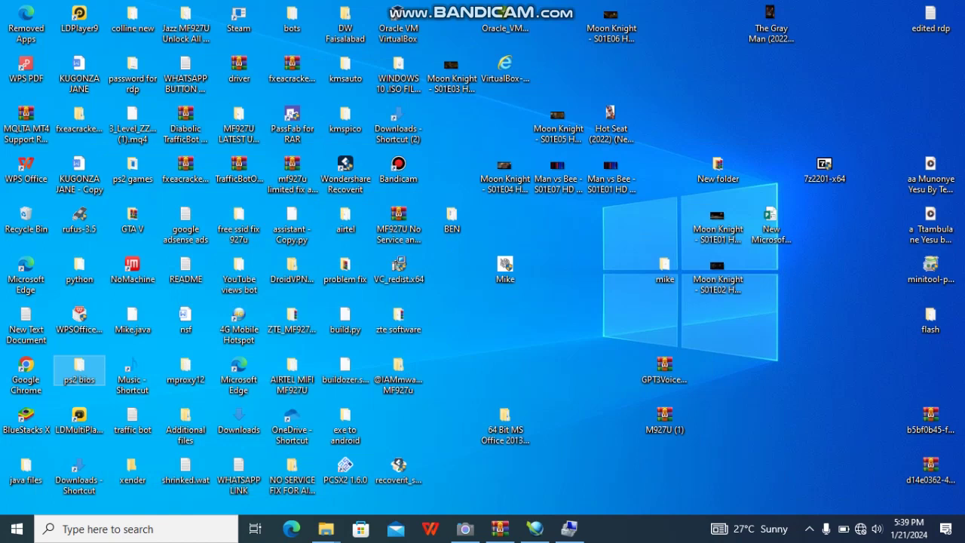
mouse_move(466, 529)
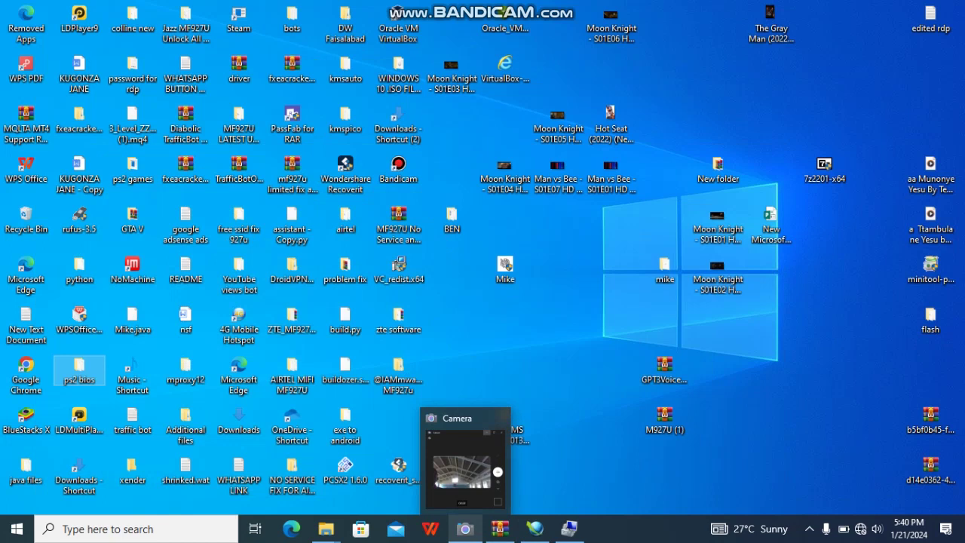
left_click(465, 467)
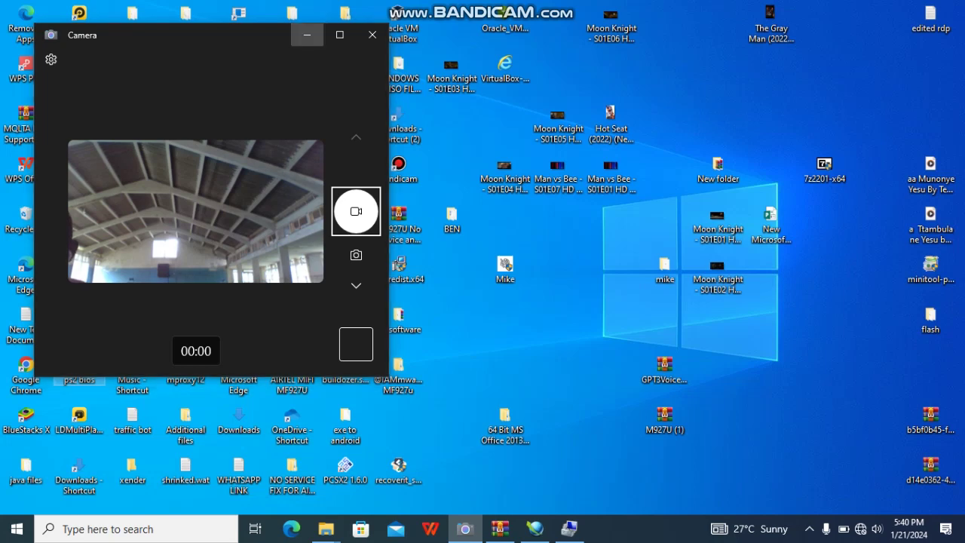
left_click(307, 34)
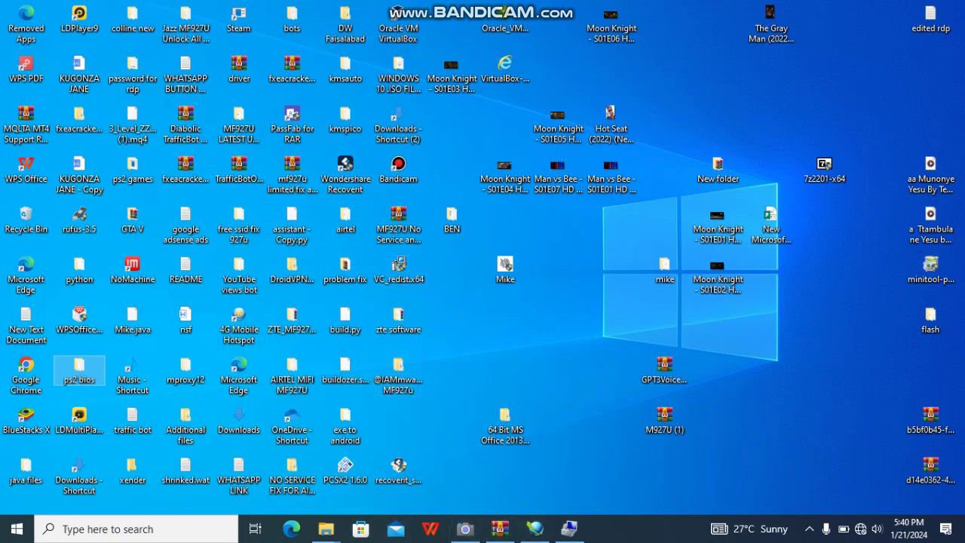
- Open the zte software desktop folder and check the ZTE SOFTWARE archive's context menu without choosing anything
double_click(398, 171)
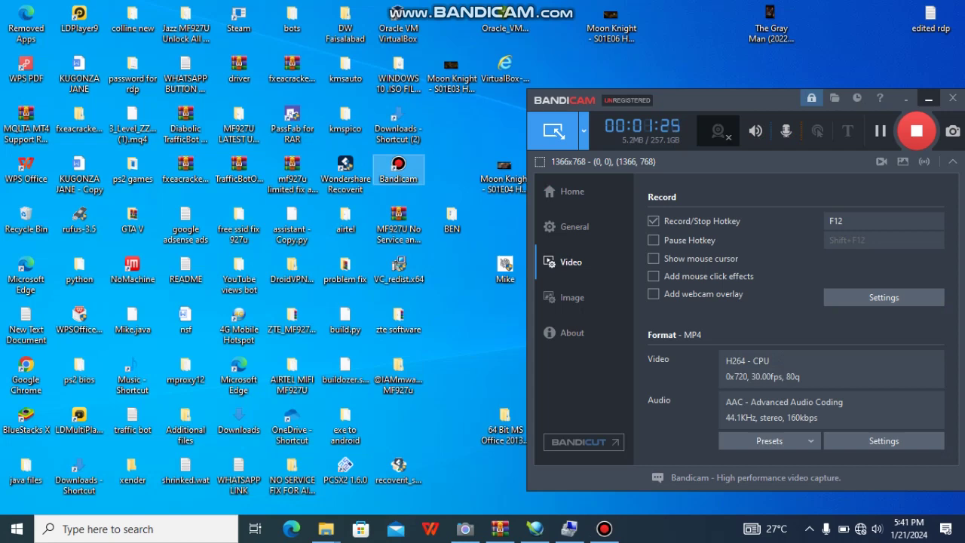
left_click(930, 98)
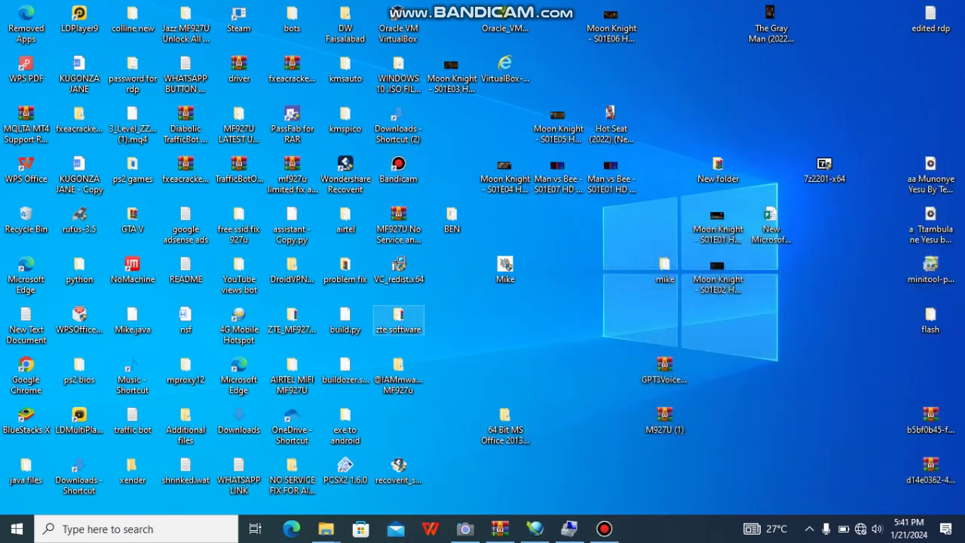
double_click(399, 319)
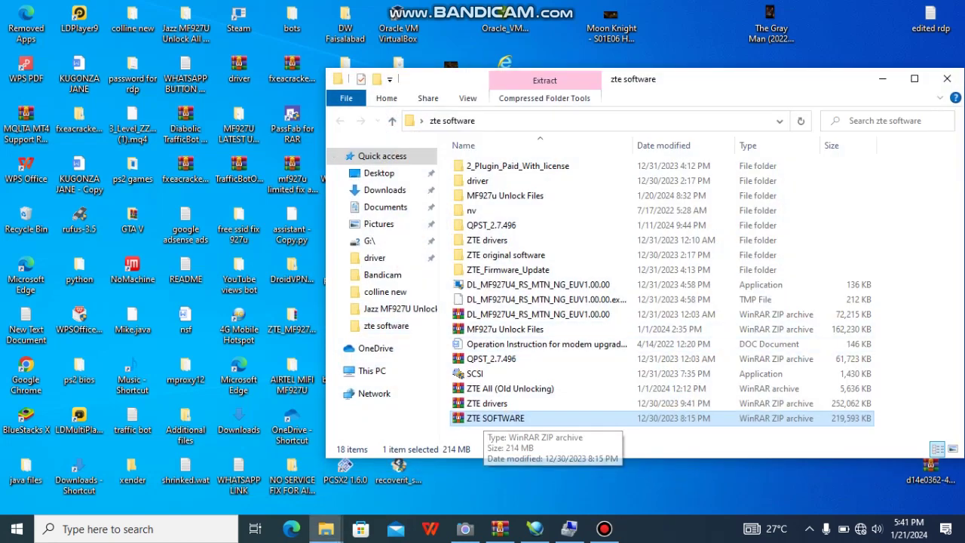
right_click(488, 420)
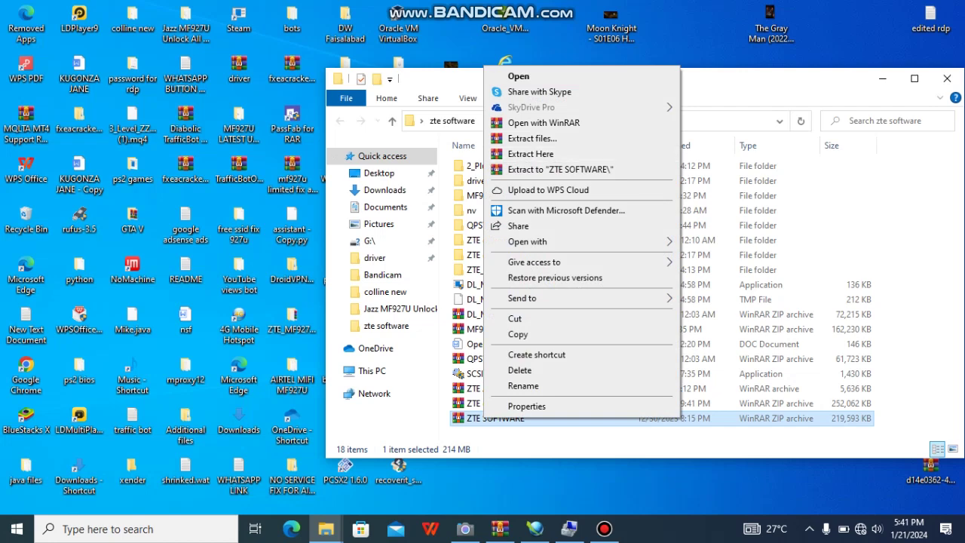
key("Escape")
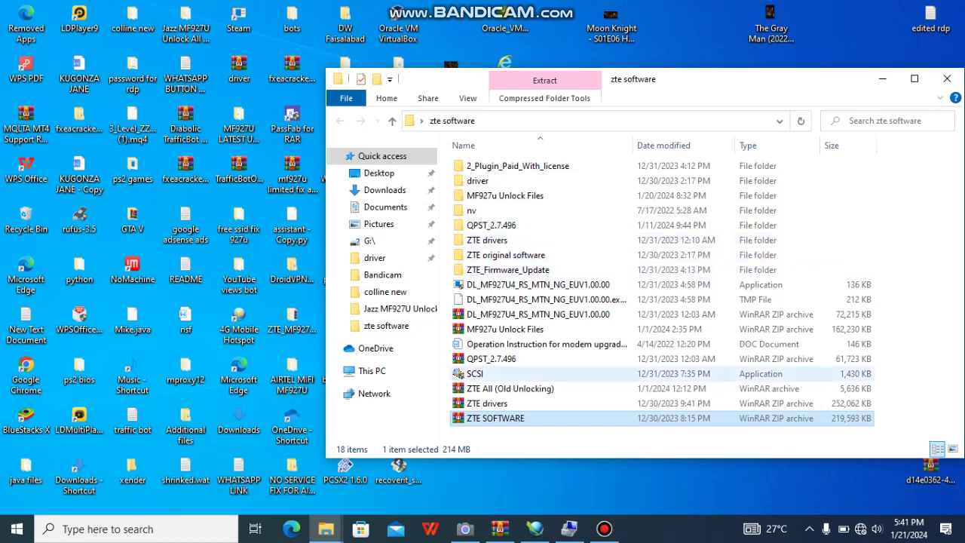
- Open ZTE drivers.zip in WinRAR, dismiss the licence reminder, and enter its ZTE drivers folder
left_click(498, 404)
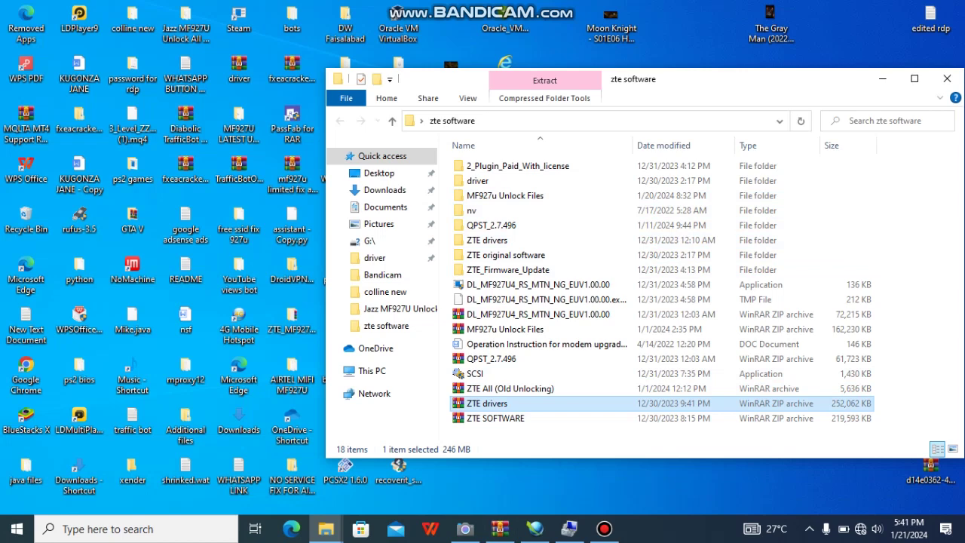
key("Return")
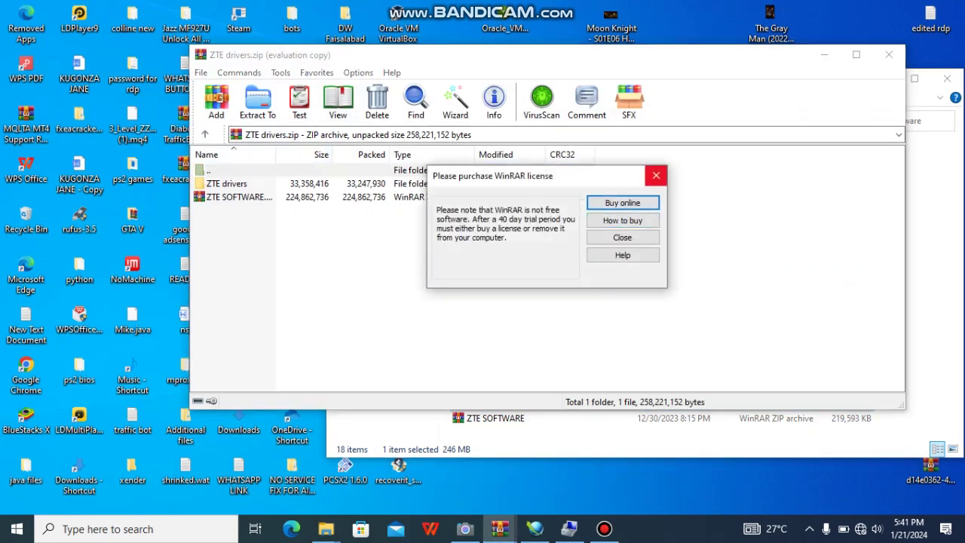
left_click(656, 175)
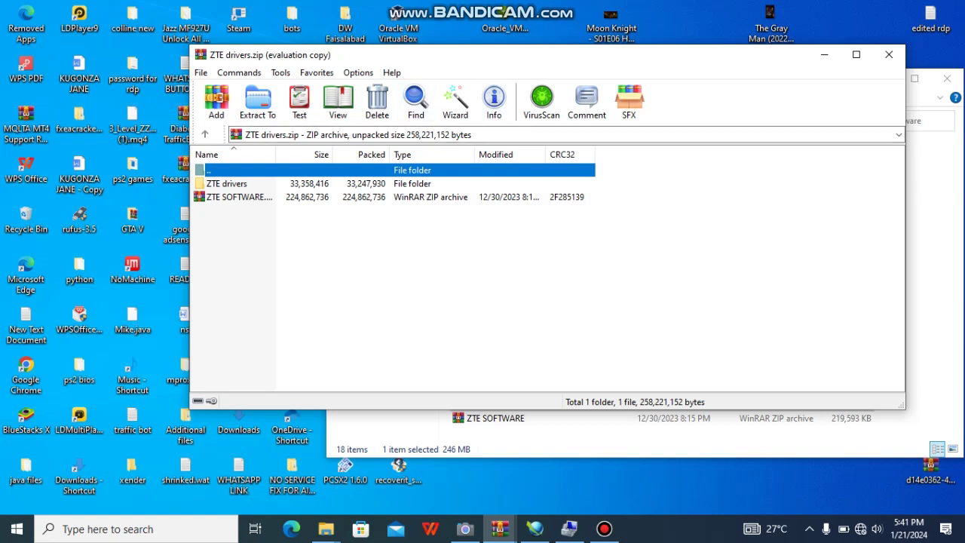
key("Down")
key("Return")
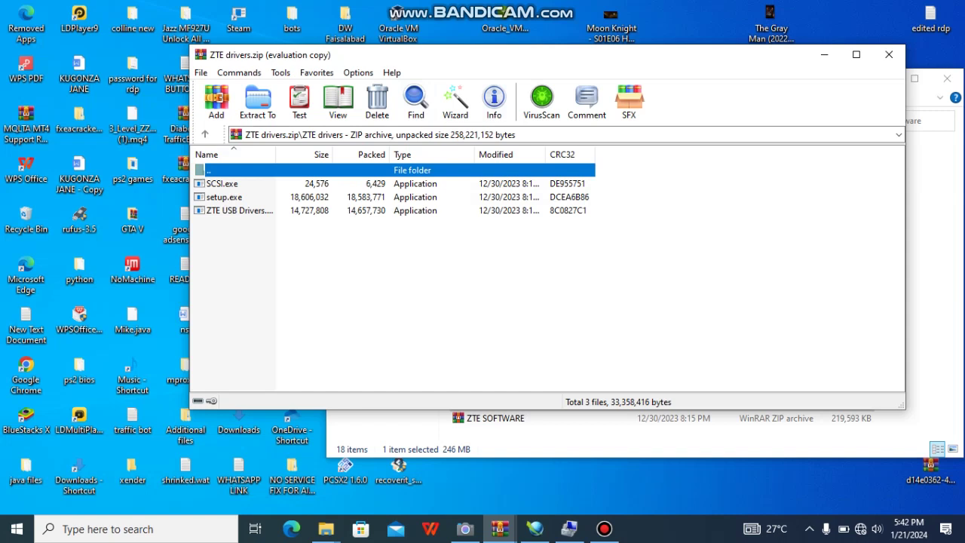
- Run setup.exe and ZTE USB Drivers.exe from the archive, then close WinRAR
key("Down")
key("Down")
key("Return")
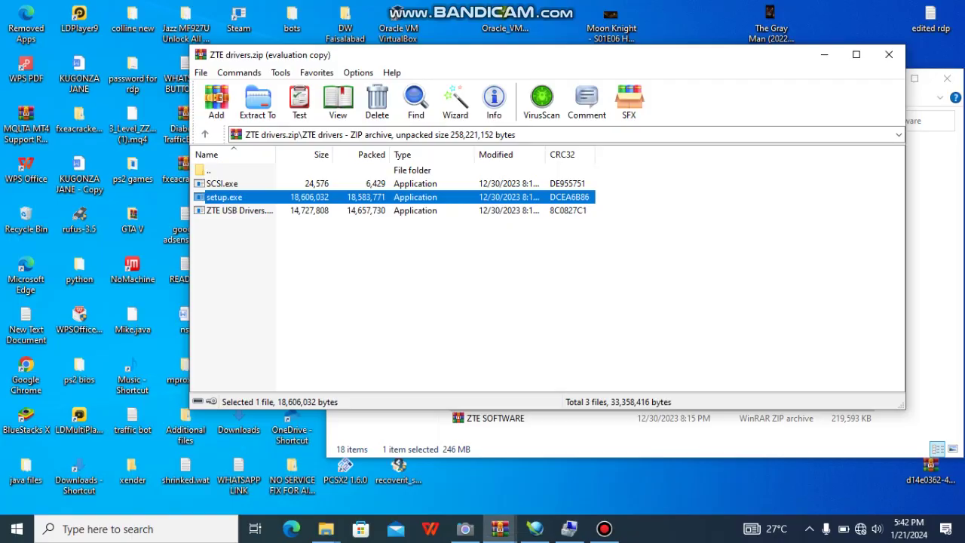
double_click(234, 211)
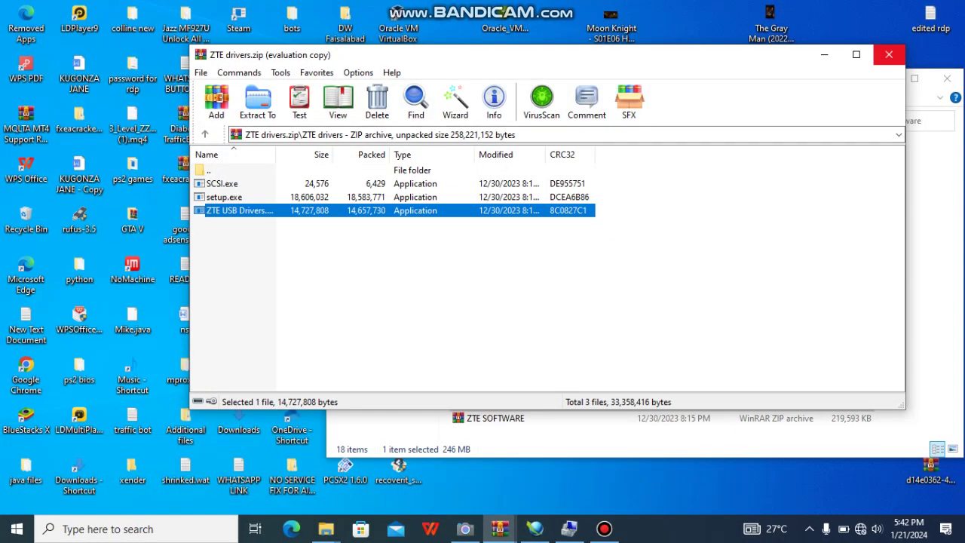
left_click(889, 54)
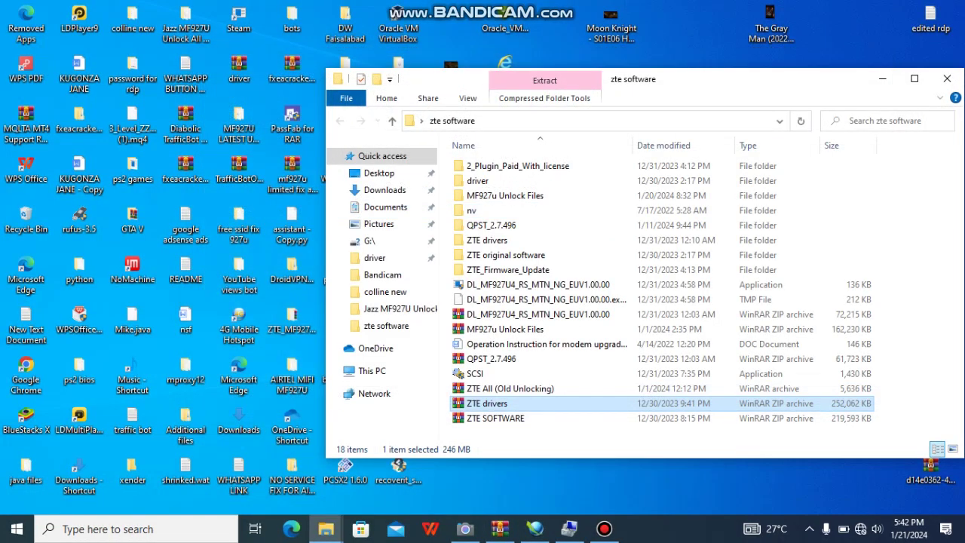
- Open ZTE SOFTWARE.zip, enter its ZTE_Firmware_Update folder, and scroll through its files
double_click(543, 419)
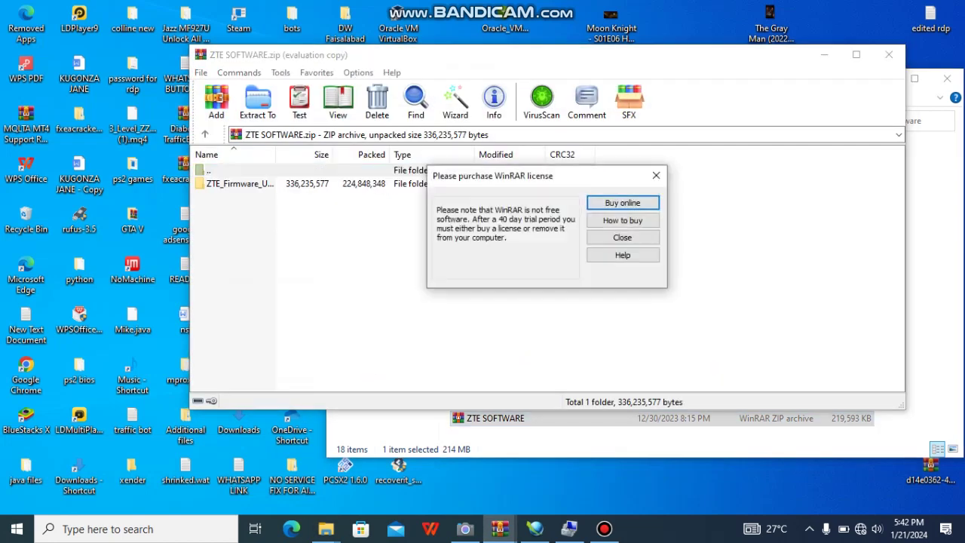
key("Escape")
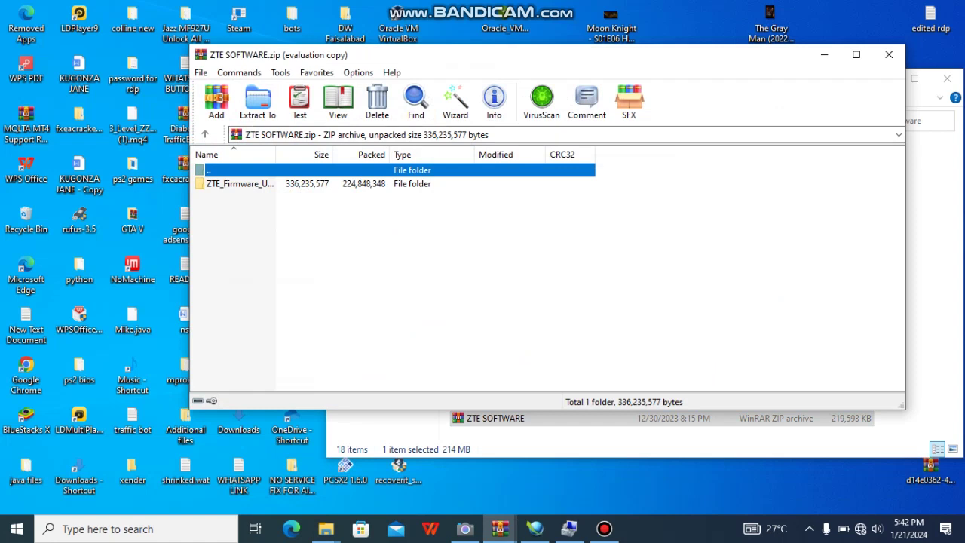
key("Down")
key("Return")
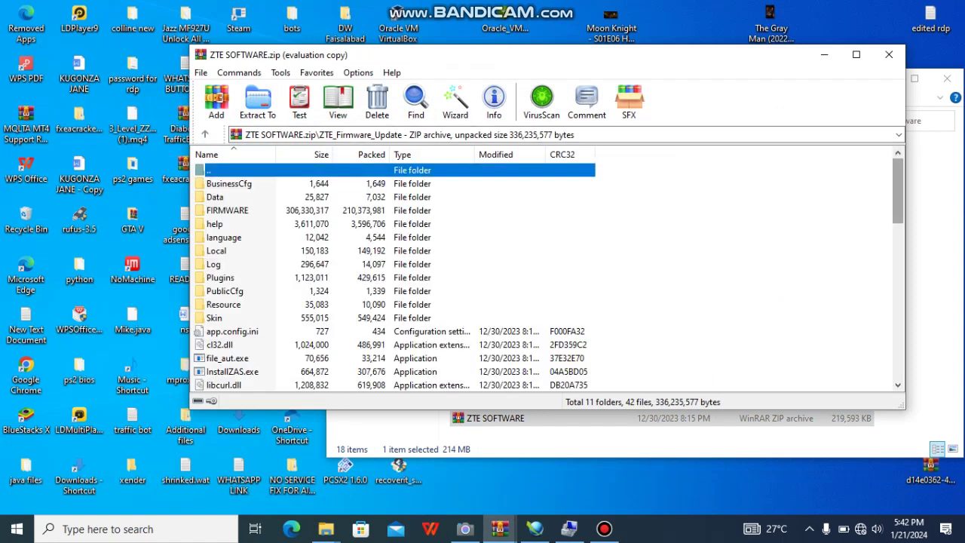
scroll(543, 279, "down", 1)
scroll(543, 279, "up", 1)
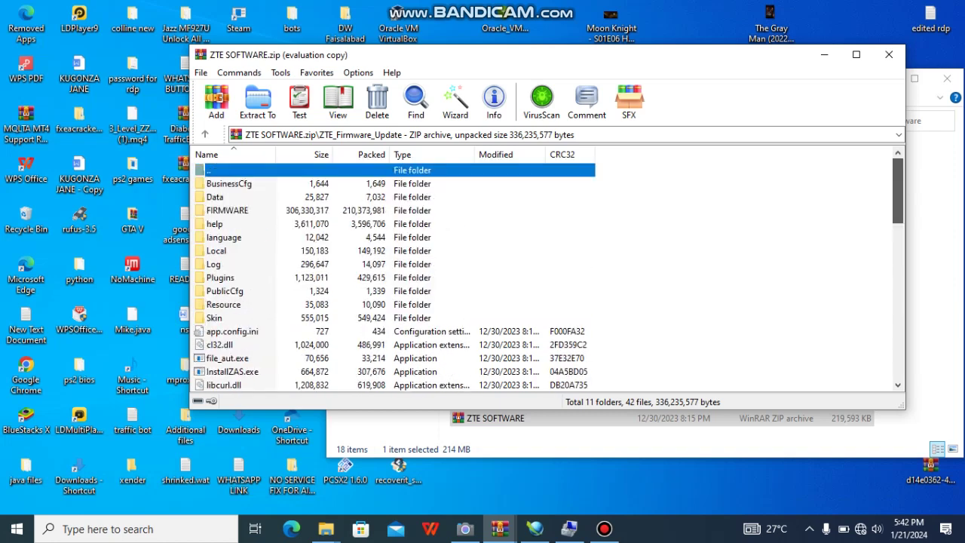
scroll(543, 279, "down", 12)
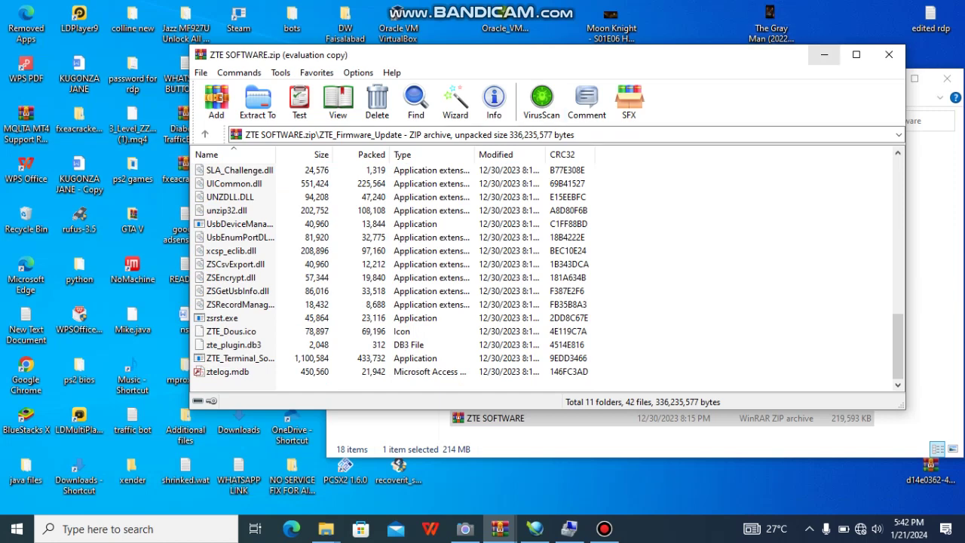
- Close the ZTE Terminal Software Update Framework and confirm the exit with Yes
left_click(824, 55)
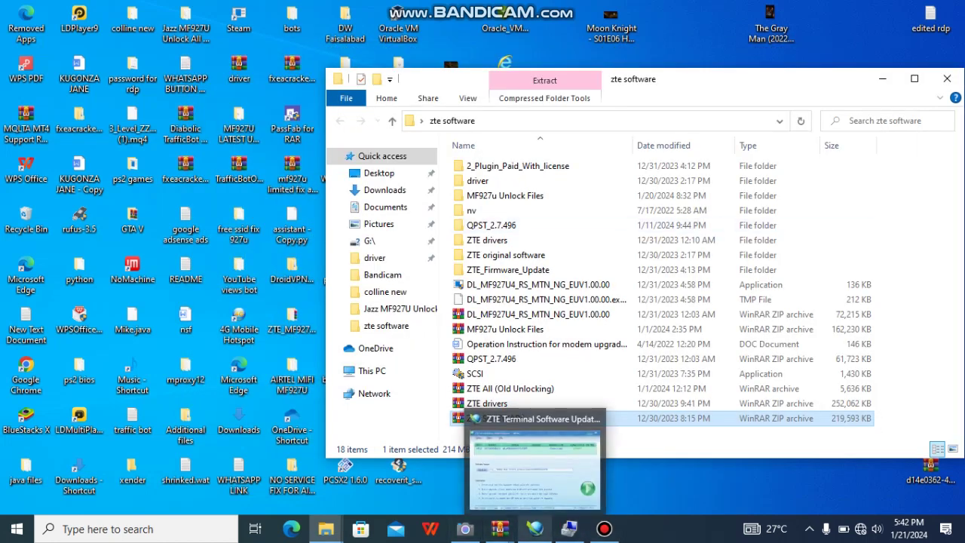
left_click(535, 529)
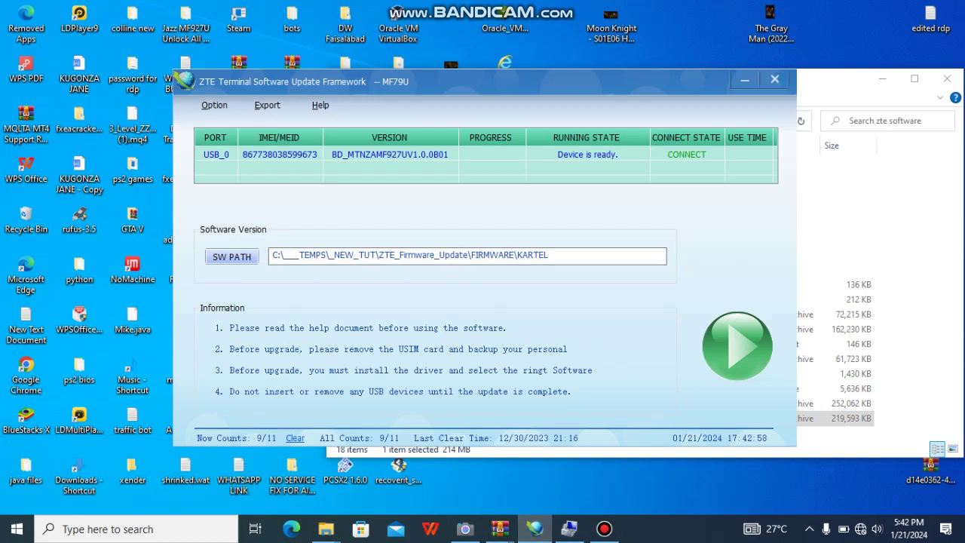
left_click(774, 80)
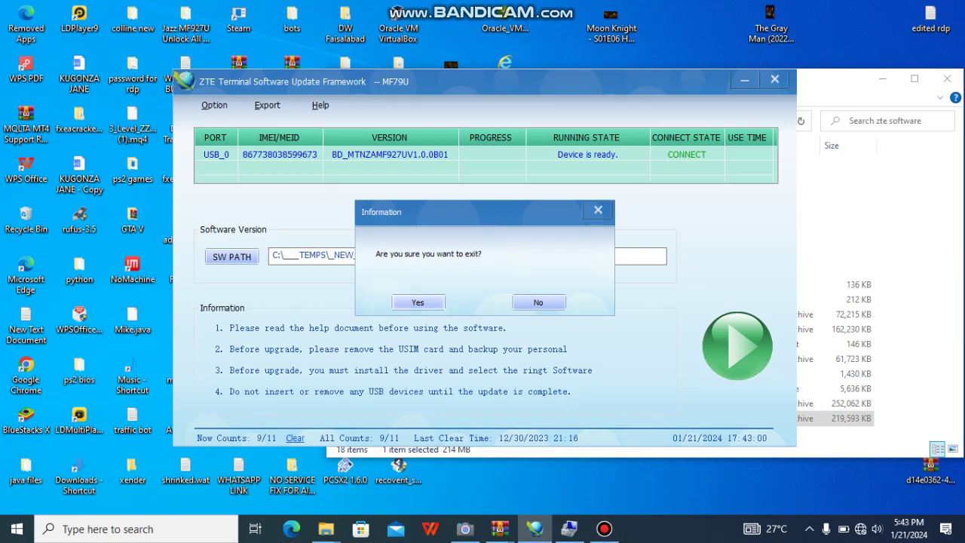
left_click(418, 302)
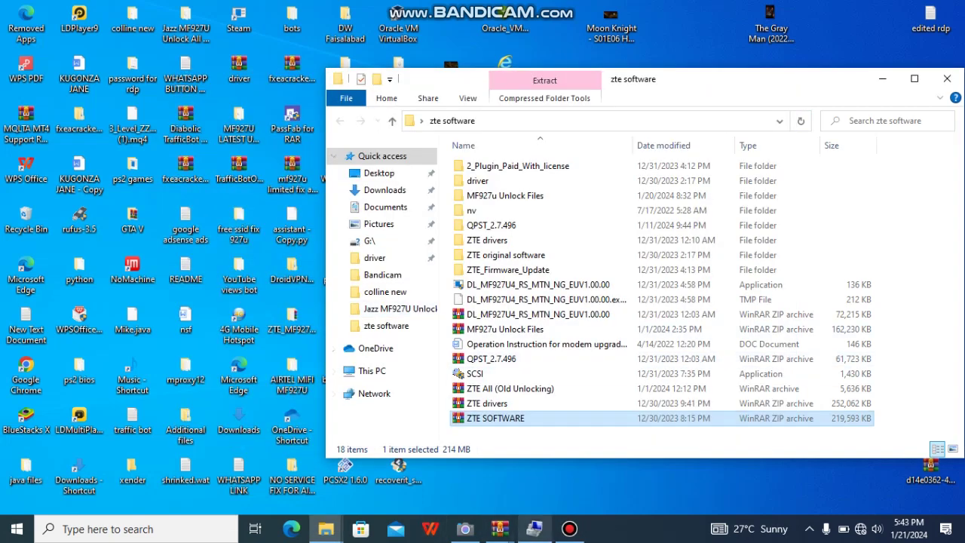
- Reopen ZTE SOFTWARE.zip, enter ZTE_Firmware_Update, and scroll down to ztelog.mdb
mouse_move(326, 529)
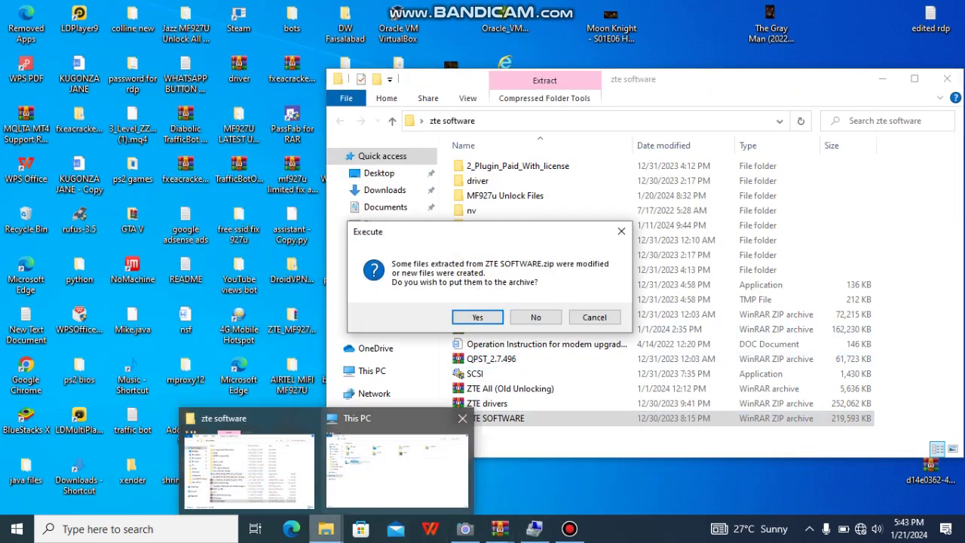
mouse_move(397, 464)
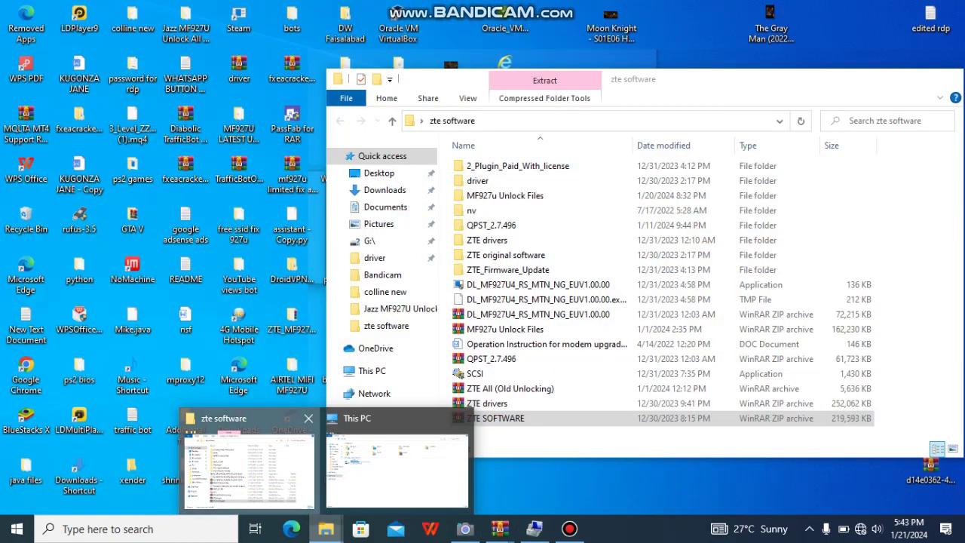
left_click(249, 464)
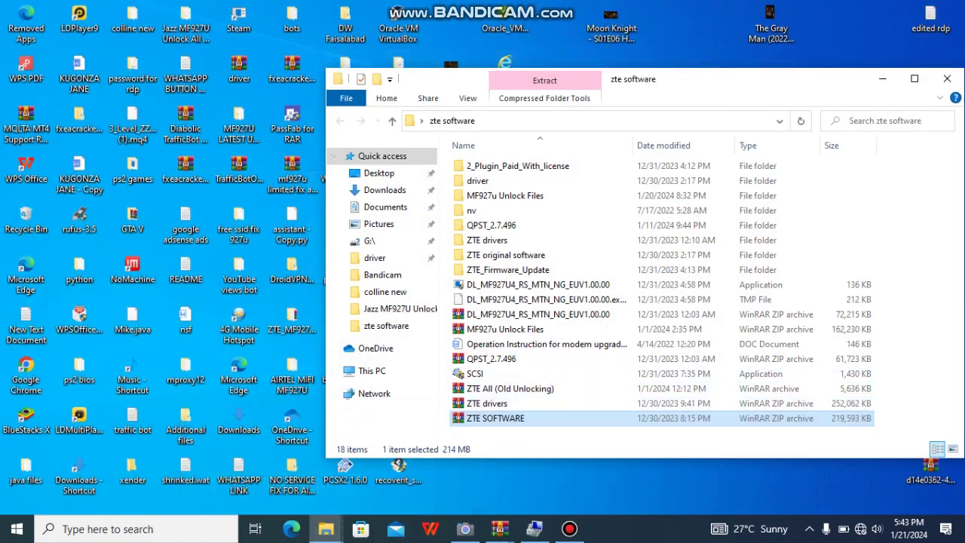
key("Return")
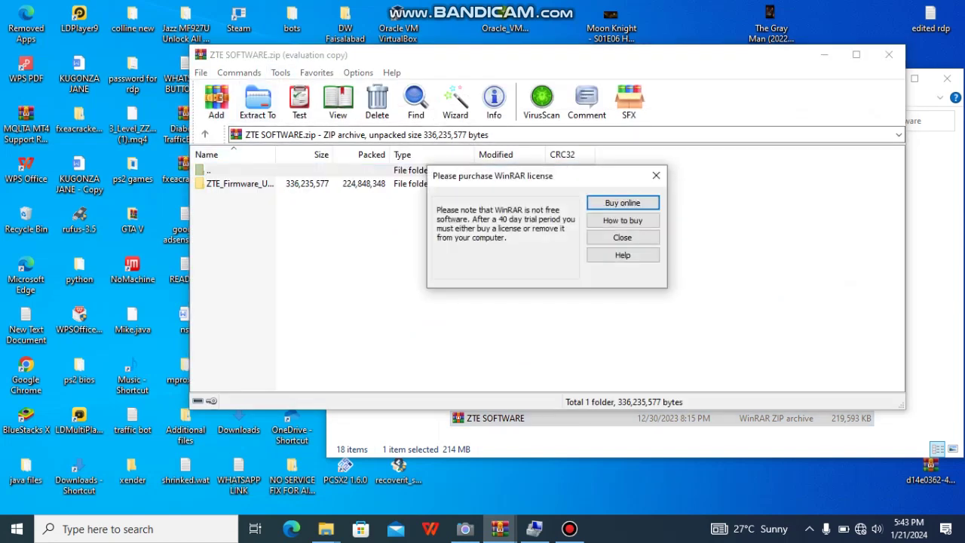
left_click(656, 175)
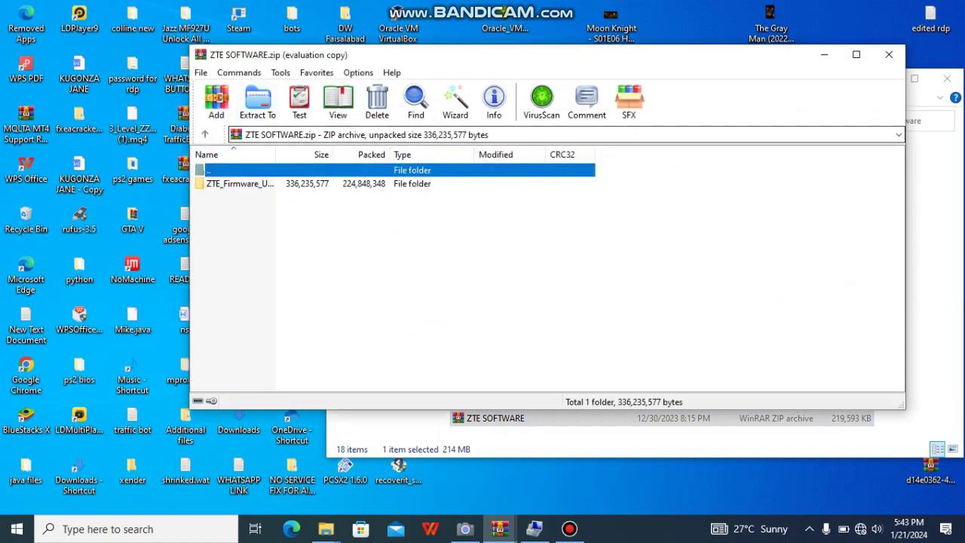
key("Down")
key("Return")
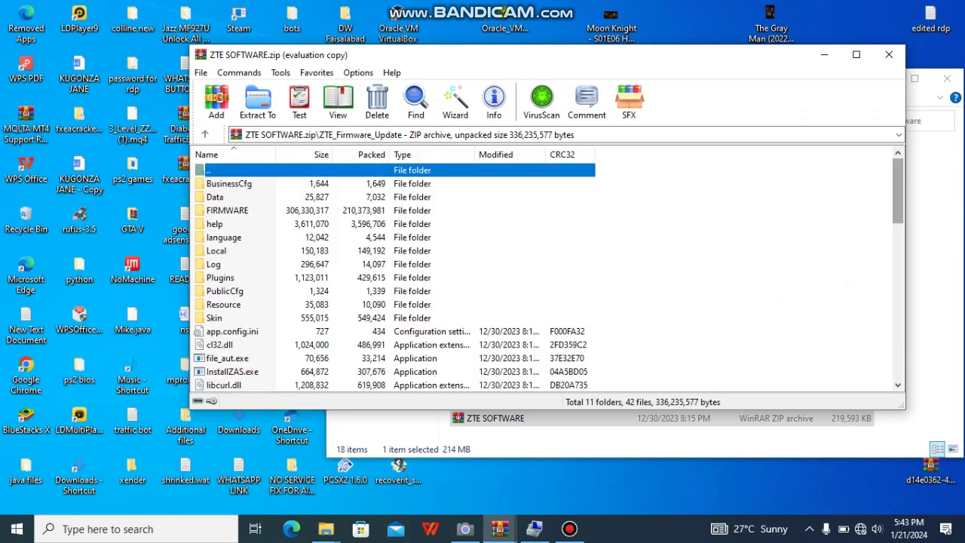
left_click_drag(898, 190, 898, 345)
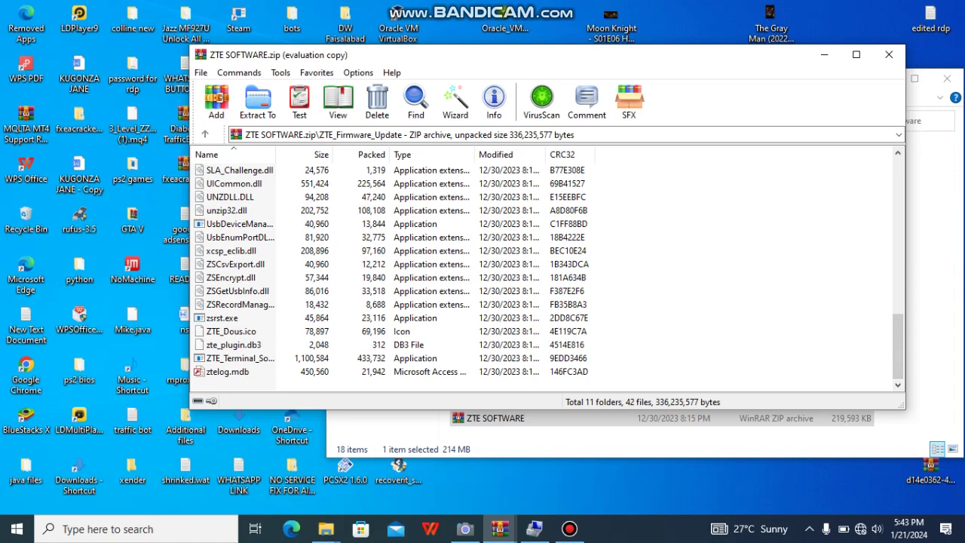
- Launch ZTE_Terminal_Software_Update_Framework.exe from the archive, then minimize the updater and WinRAR
double_click(226, 359)
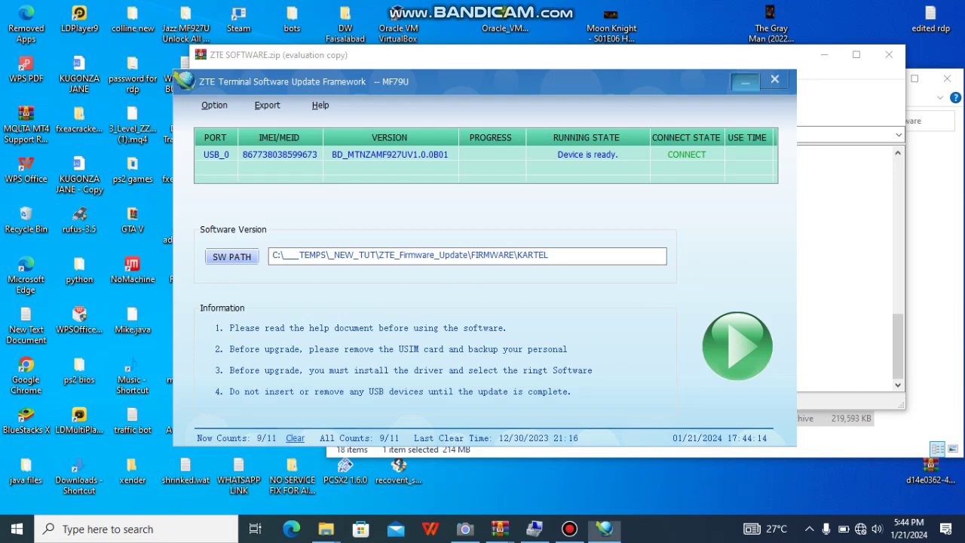
left_click(745, 79)
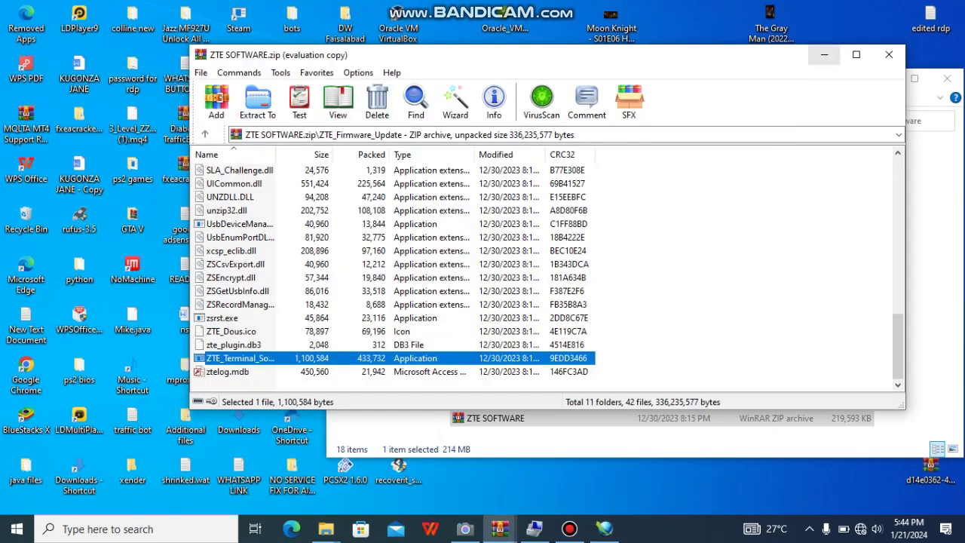
left_click(824, 55)
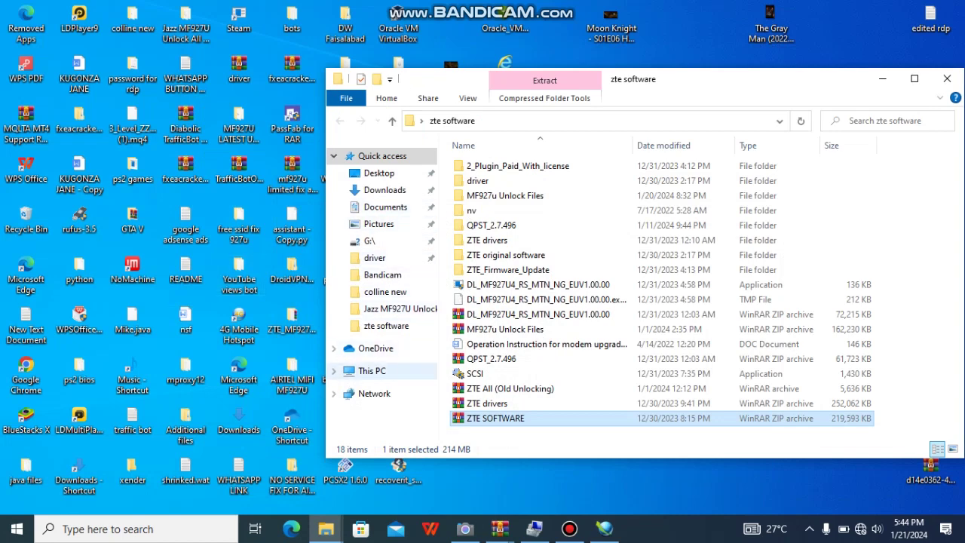
- Open Computer Management from This PC's Manage option in the navigation pane
right_click(357, 367)
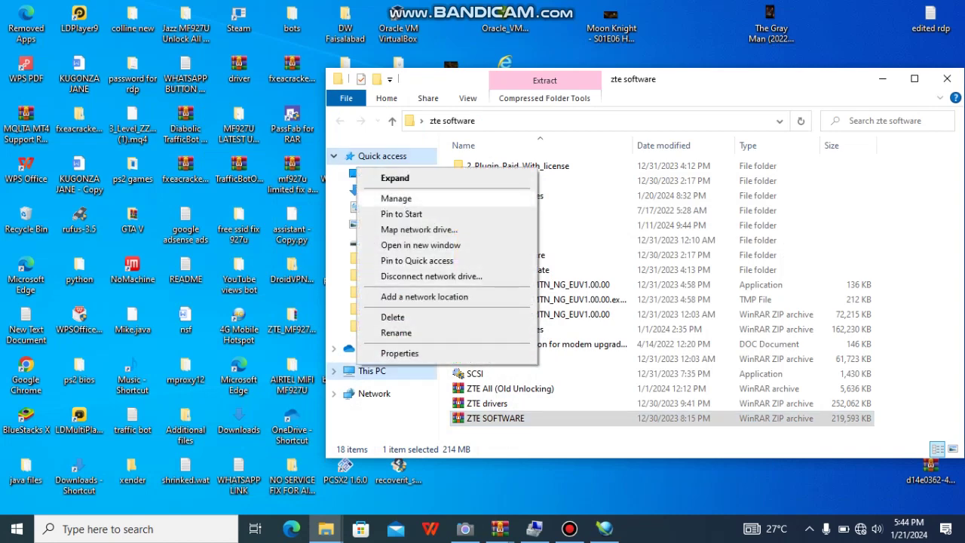
key("Escape")
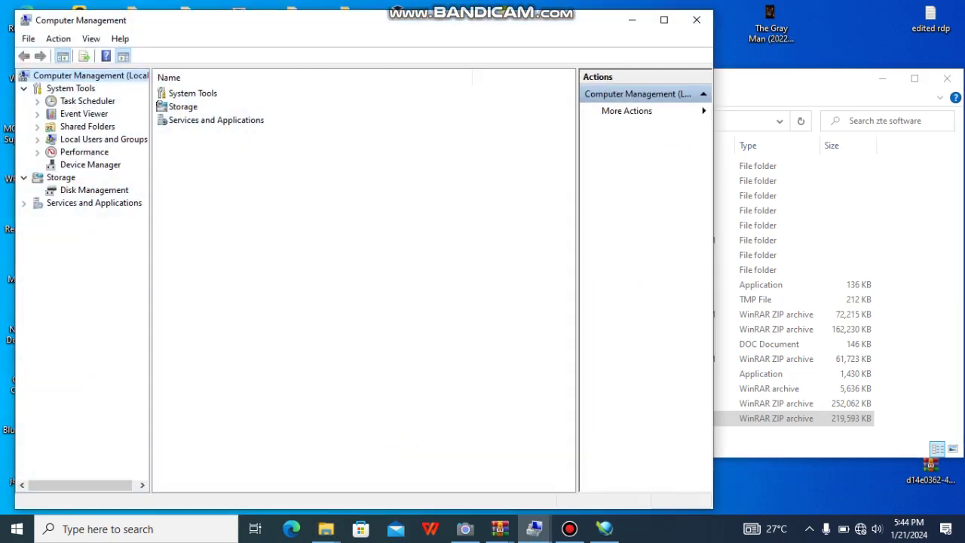
- Show Device Manager and expand Ports (COM & LPT) to reveal AT Interface (COM5) and LOG Interface (COM6)
left_click(91, 164)
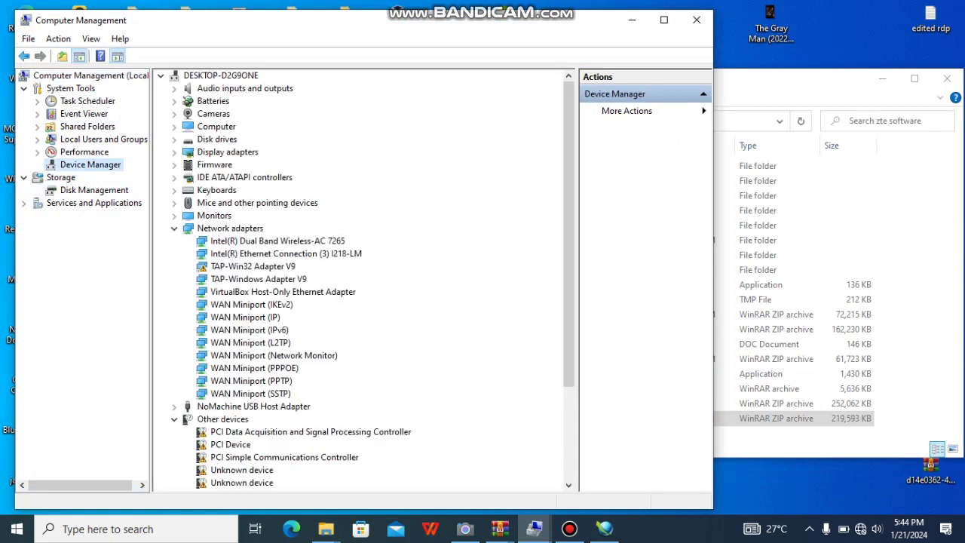
left_click_drag(569, 234, 569, 316)
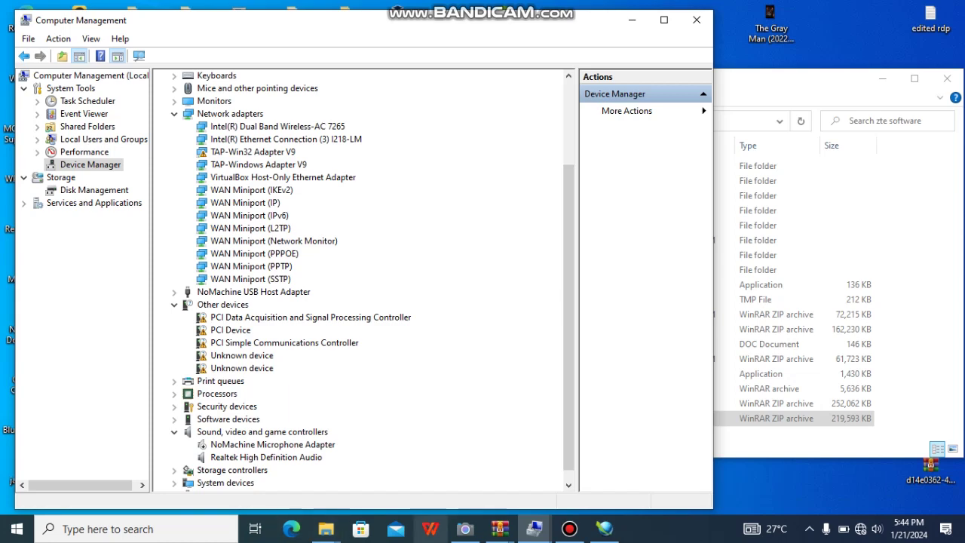
left_click(466, 529)
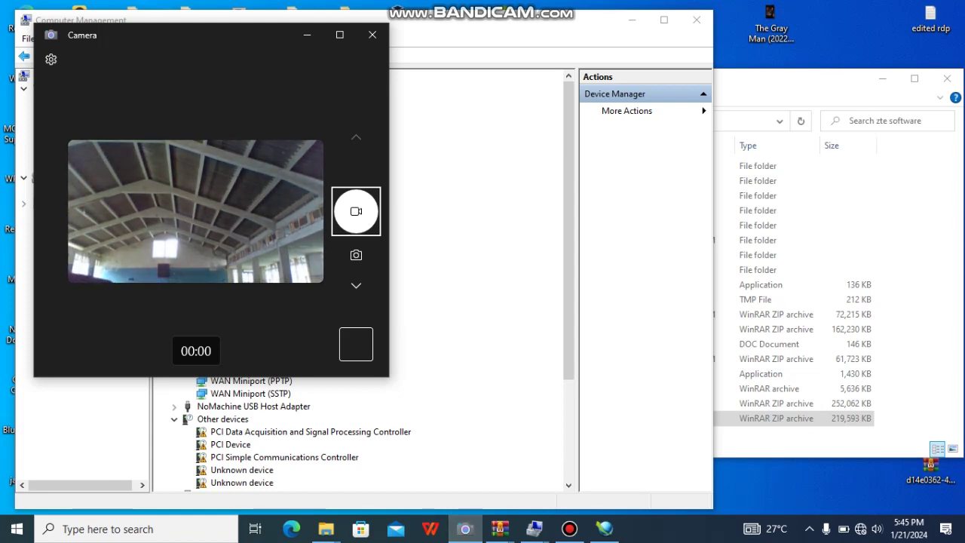
left_click(307, 34)
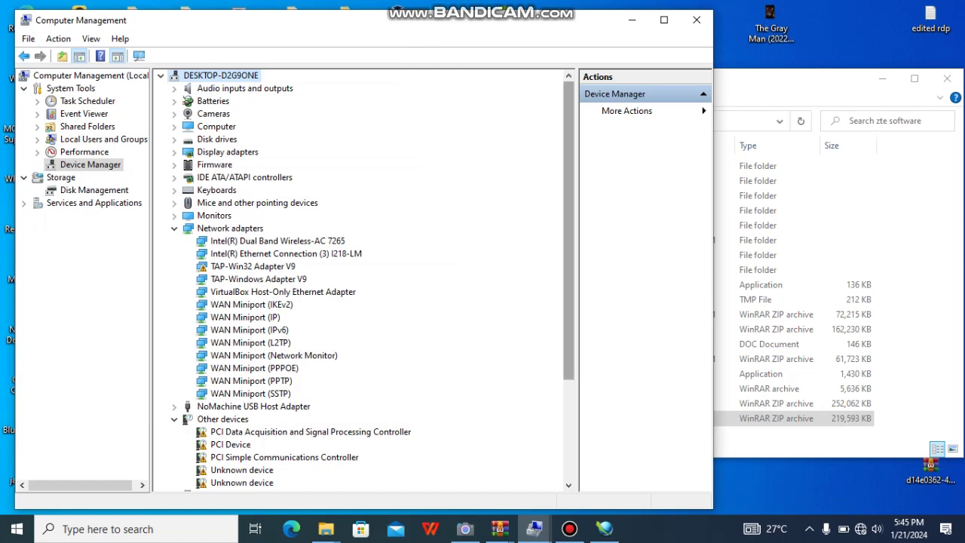
scroll(569, 226, "down", 2)
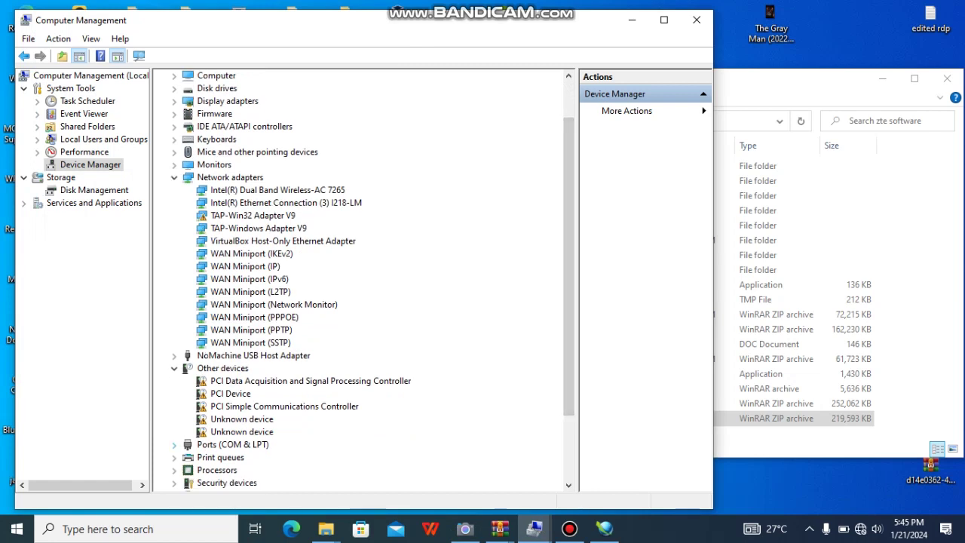
left_click(174, 444)
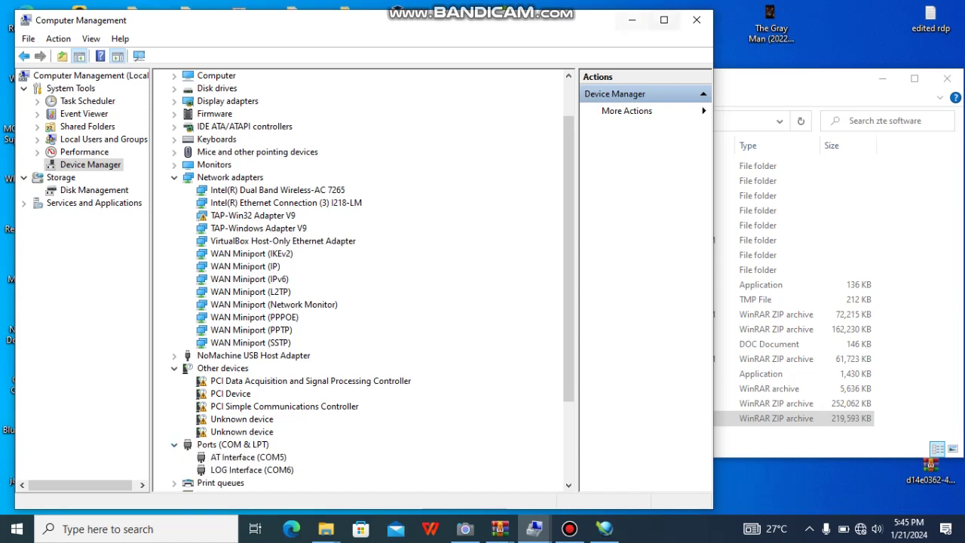
left_click(632, 20)
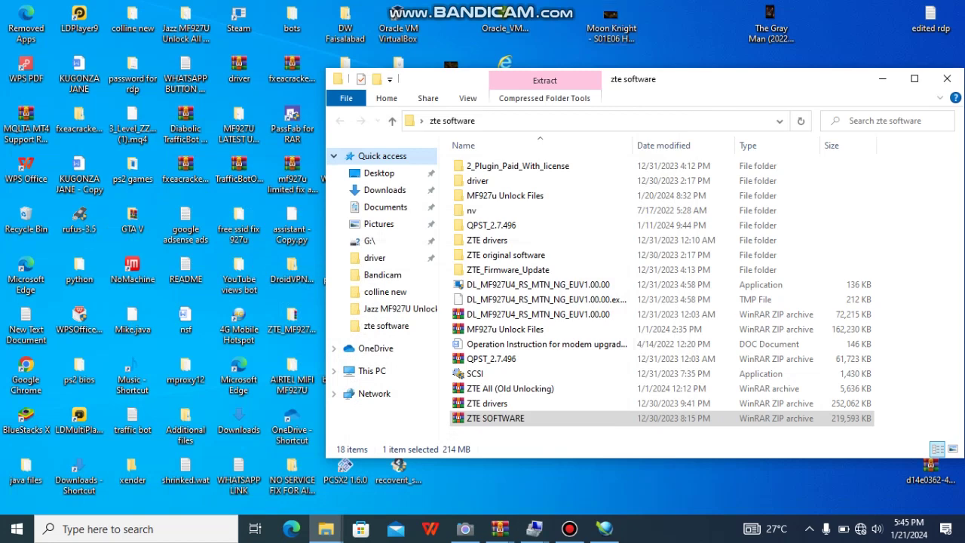
- Browse the ZTE drivers folder in ZTE drivers.zip, then return to the ready ZTE update tool
double_click(486, 403)
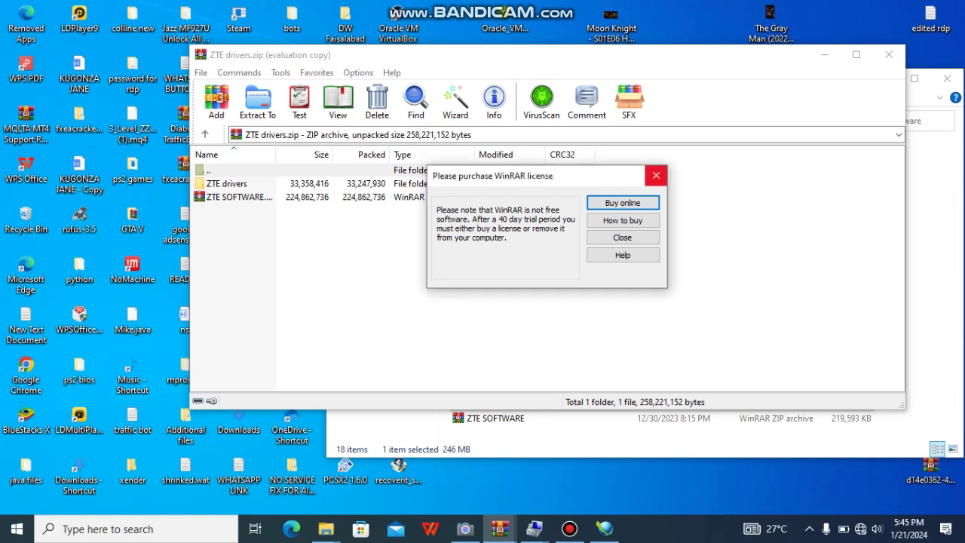
key("Escape")
left_click(227, 184)
key("Return")
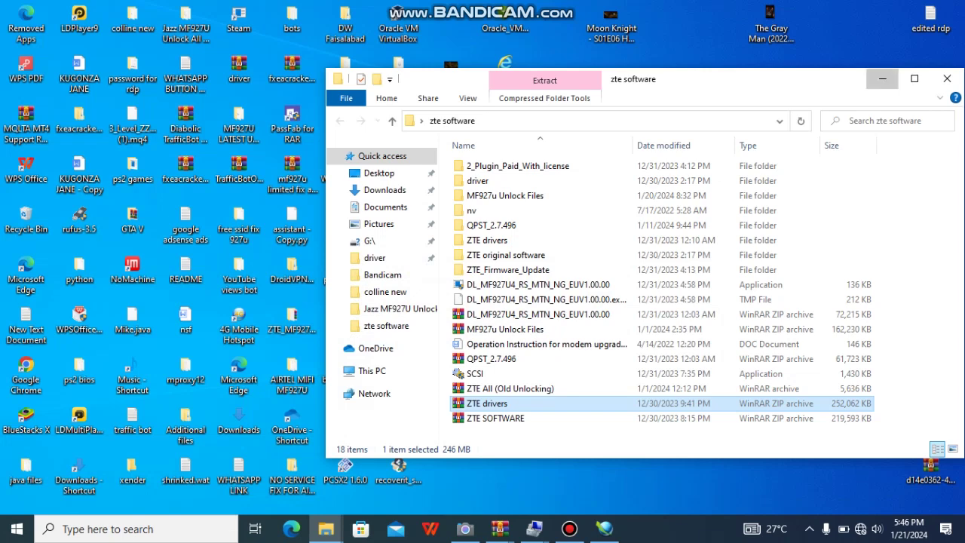
left_click(883, 78)
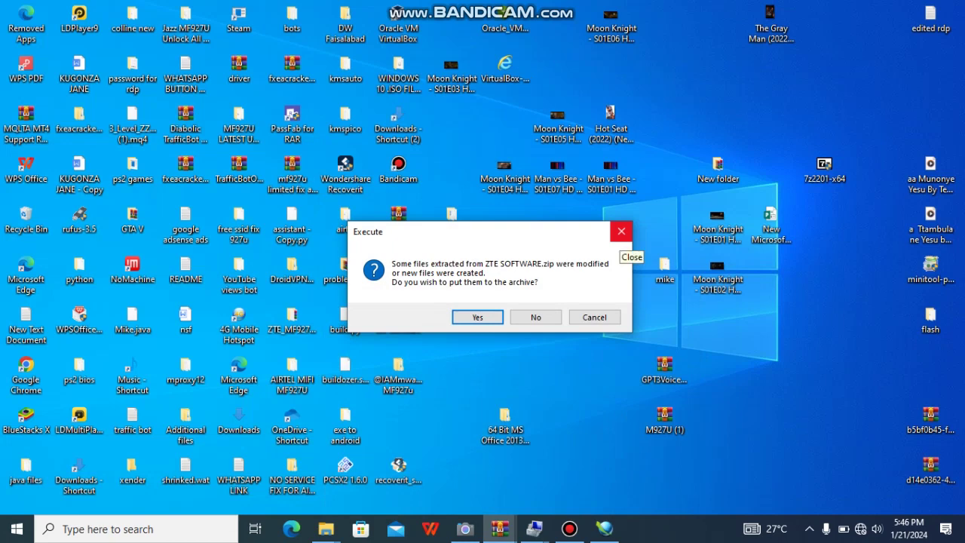
left_click(605, 529)
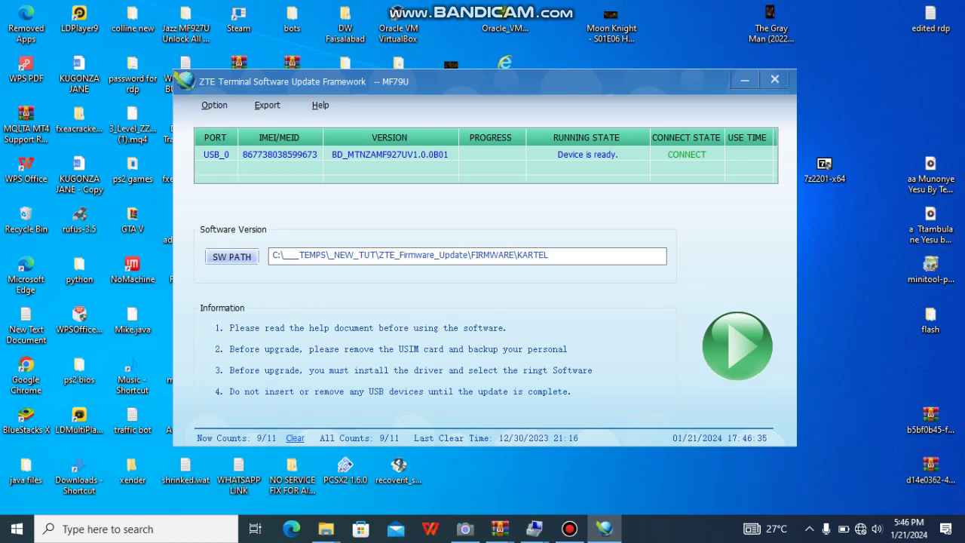
- Browse from SW PATH to the 'zte software' folder on the Desktop
left_click(232, 257)
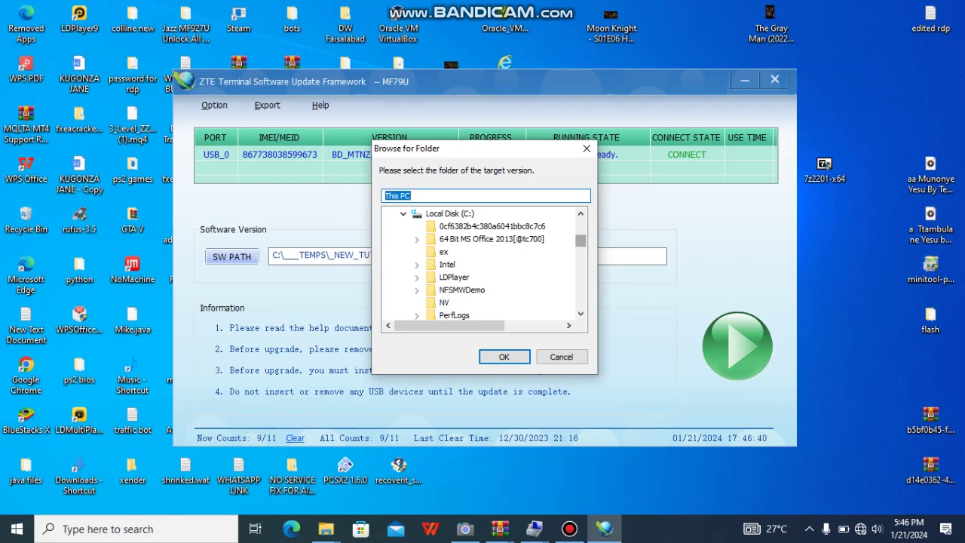
scroll(483, 264, "up", 5)
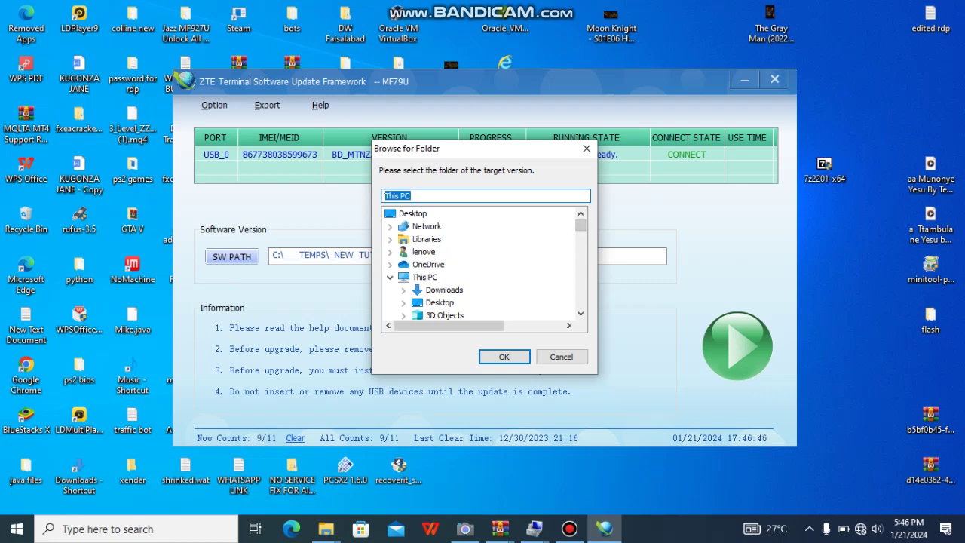
double_click(439, 302)
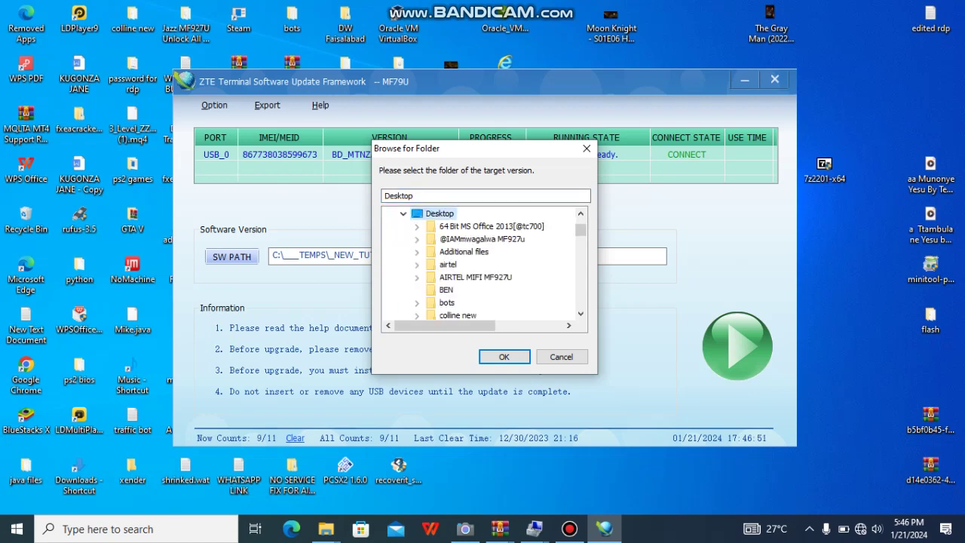
scroll(483, 263, "down", 2)
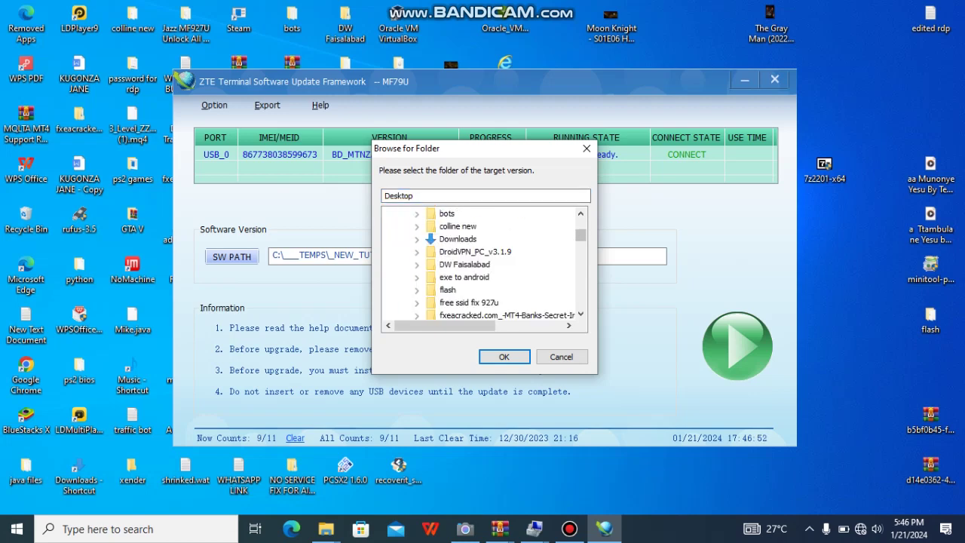
scroll(483, 262, "down", 2)
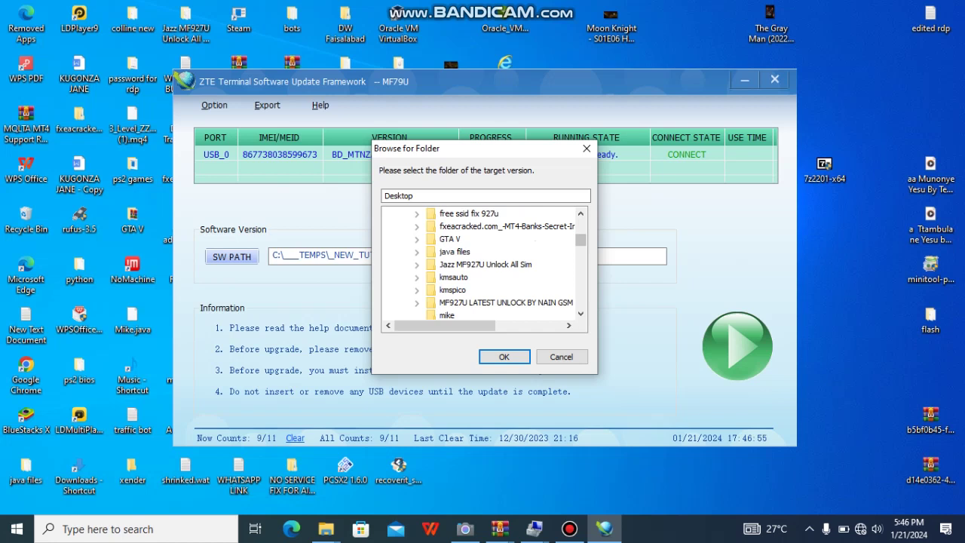
scroll(482, 262, "up", 2)
scroll(482, 263, "up", 3)
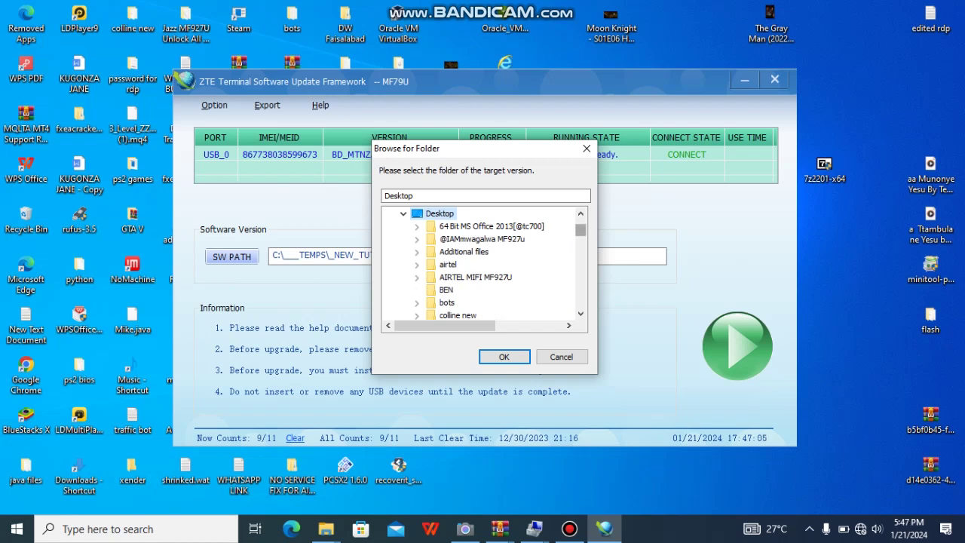
scroll(493, 263, "down", 1)
scroll(493, 263, "down", 4)
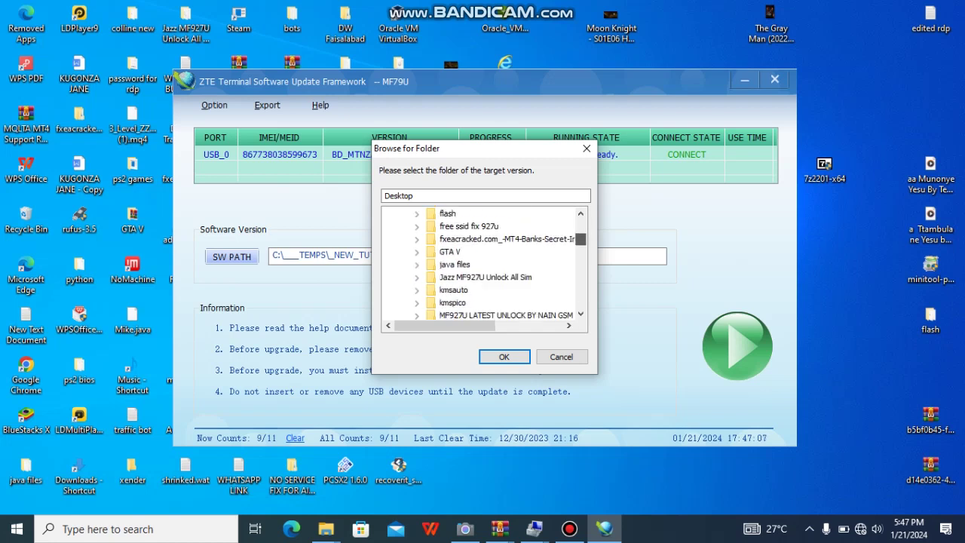
scroll(485, 263, "down", 1)
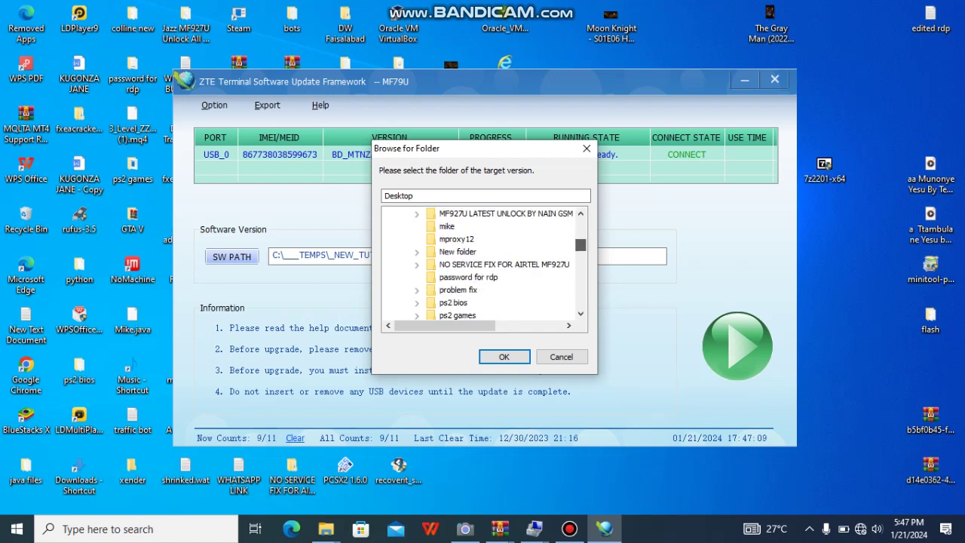
scroll(485, 263, "down", 2)
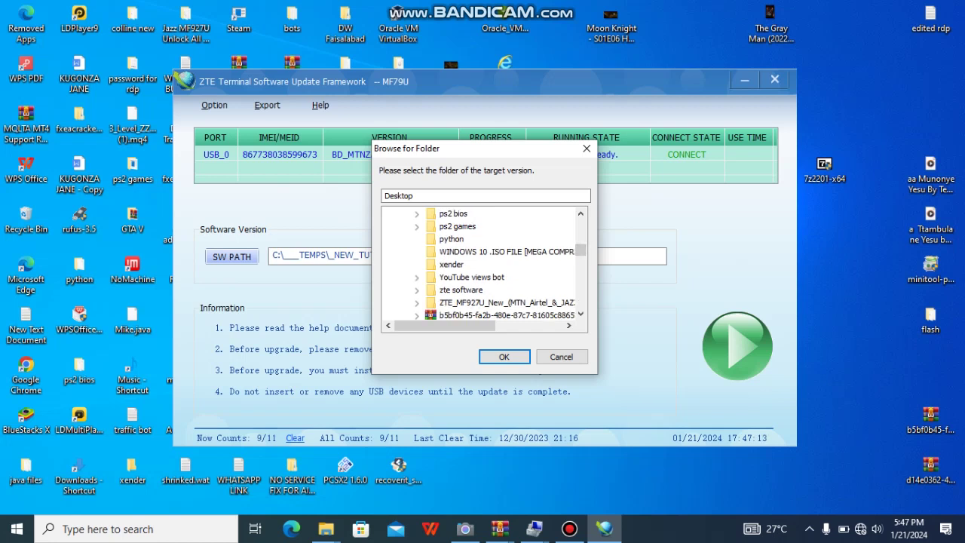
double_click(461, 290)
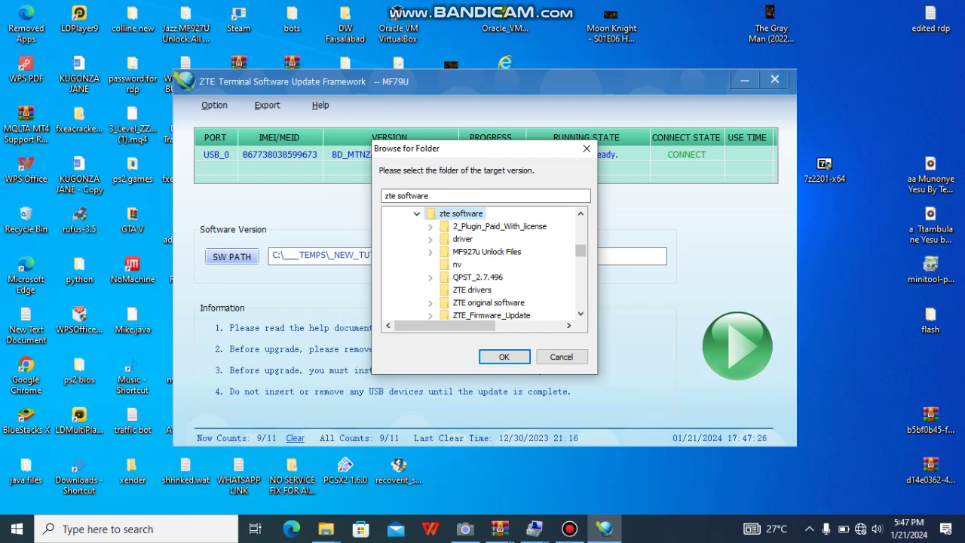
- Select ZTE_Firmware_Update\FIRMWARE\DEFAULT_ZTE and confirm it as the software path
scroll(483, 264, "down", 1)
scroll(483, 264, "down", 2)
scroll(483, 264, "up", 2)
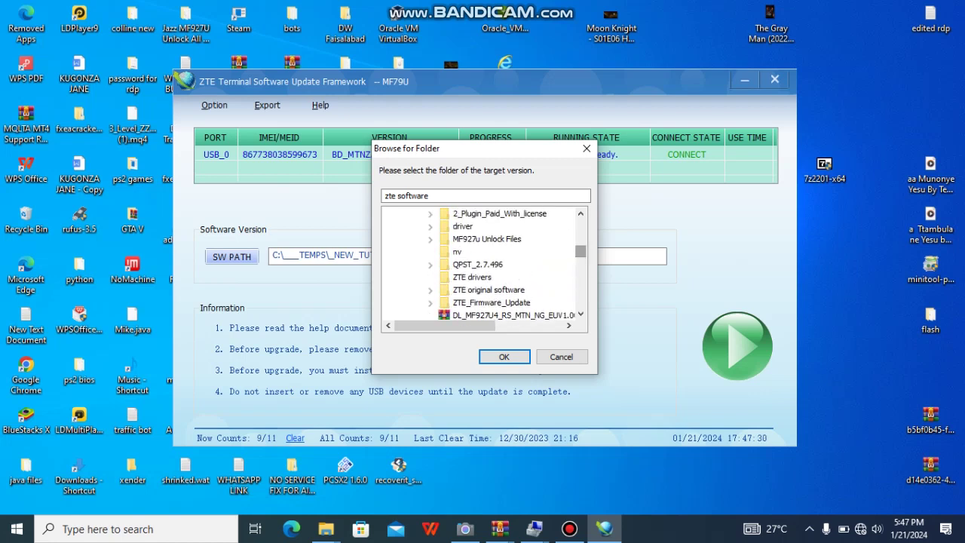
left_click(489, 289)
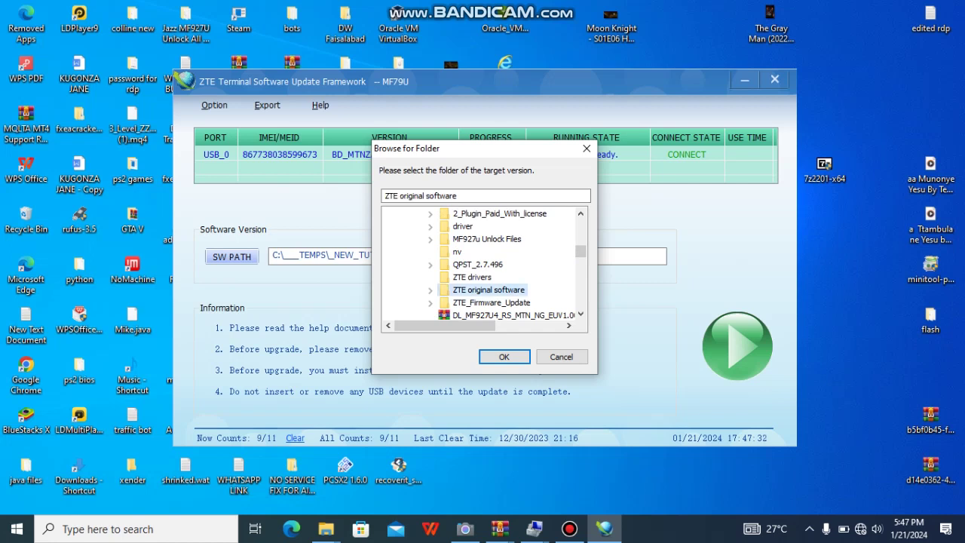
left_click(430, 303)
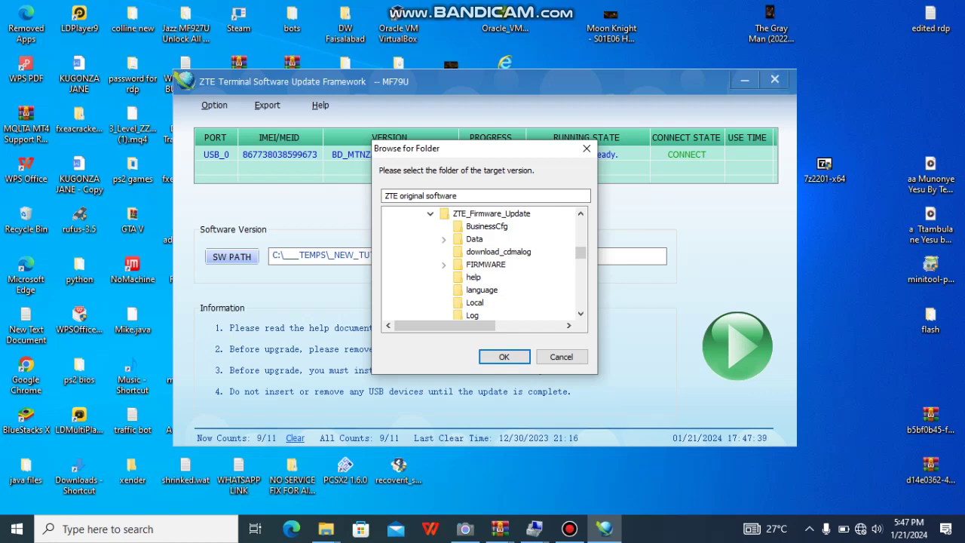
left_click(443, 264)
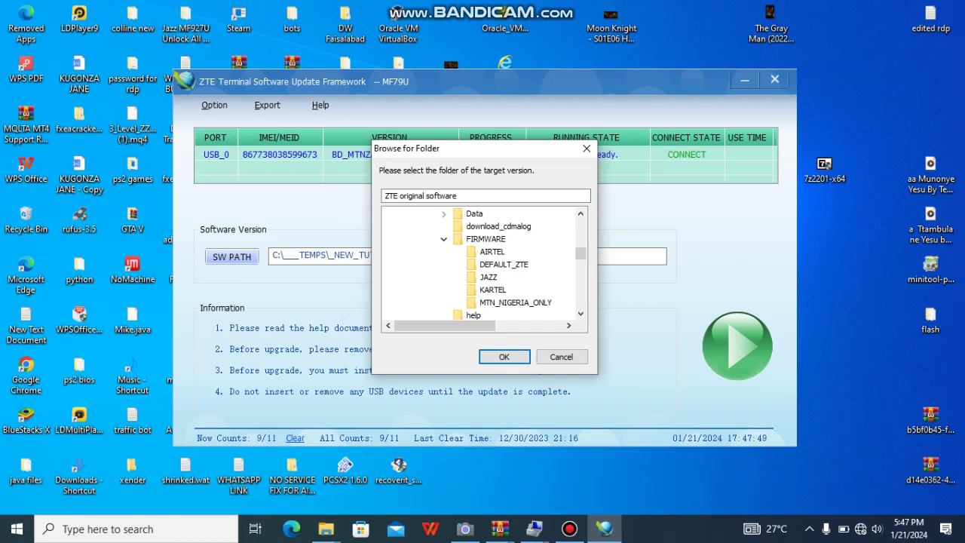
left_click(504, 264)
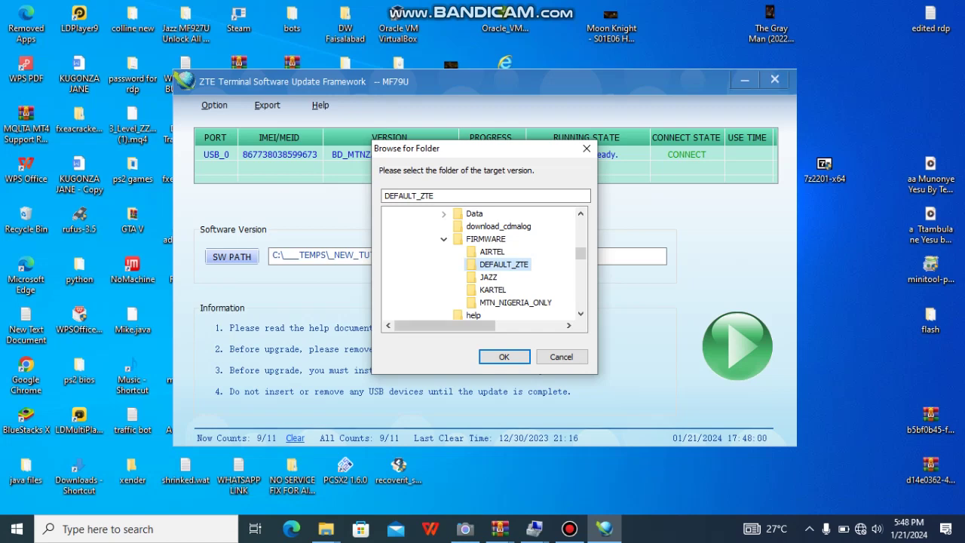
left_click(504, 357)
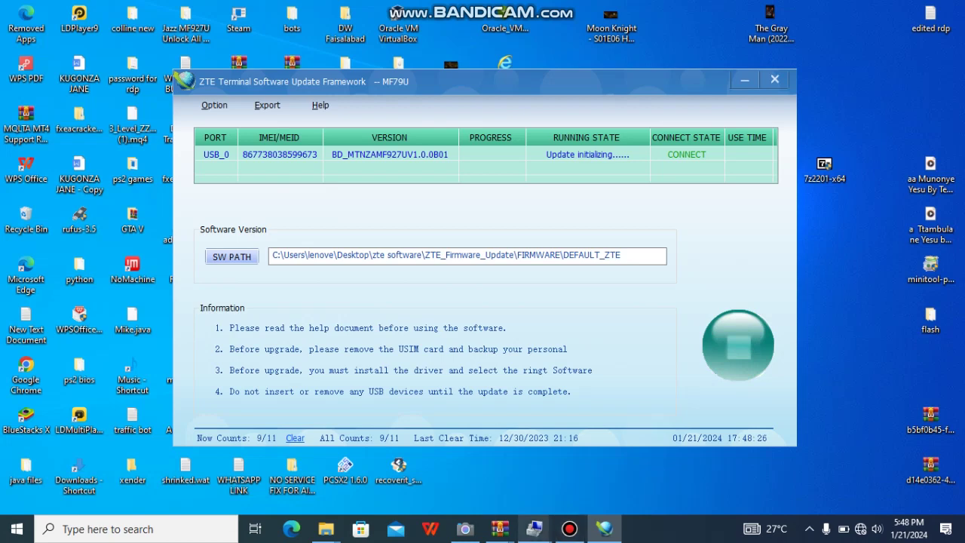
- Bring Windows Camera up from the taskbar to film the device during flashing
left_click(465, 528)
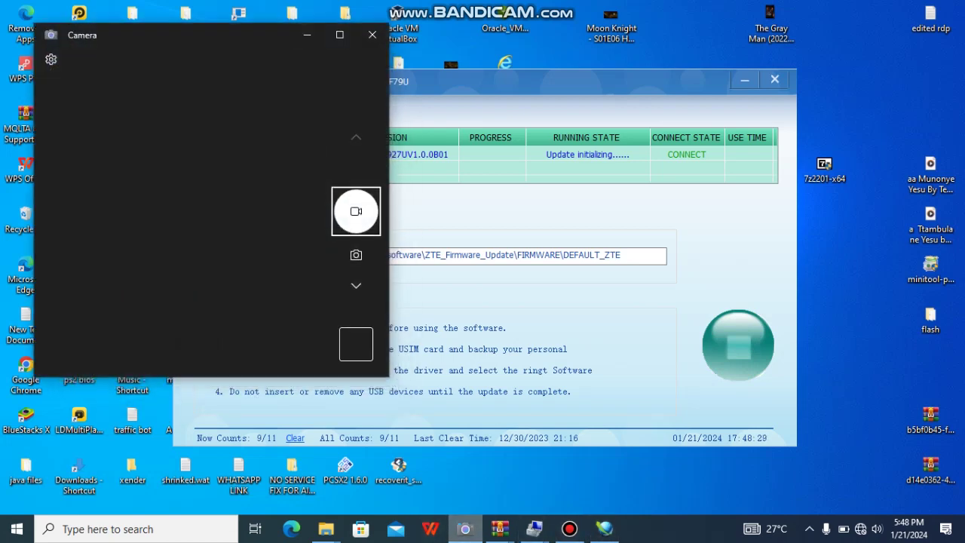